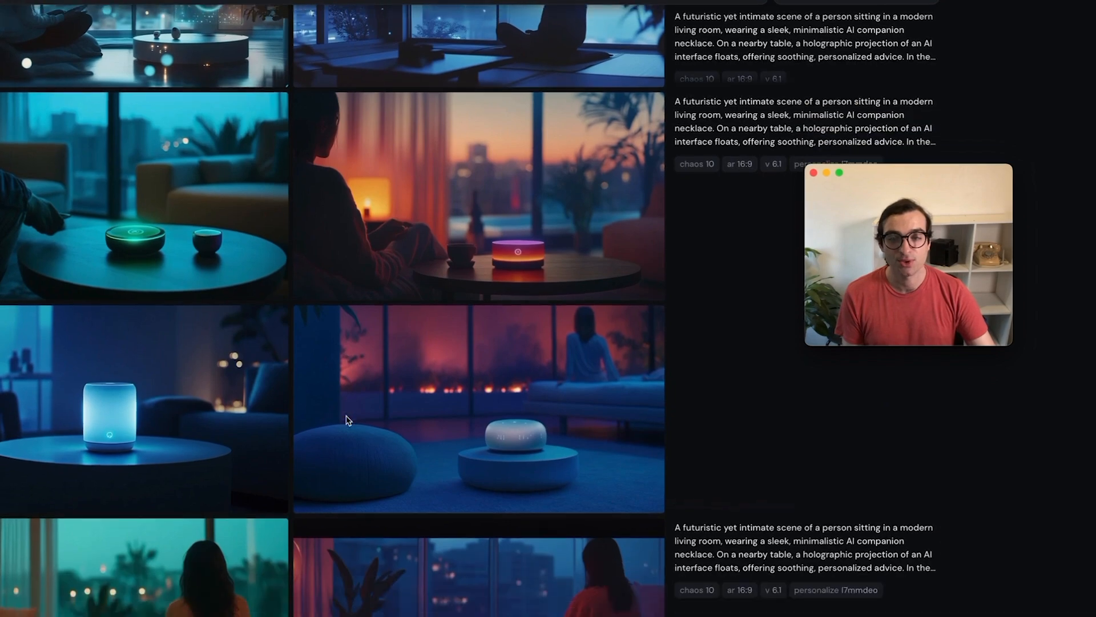
scroll(347, 420, "down", 1)
scroll(348, 420, "down", 5)
scroll(347, 419, "down", 5)
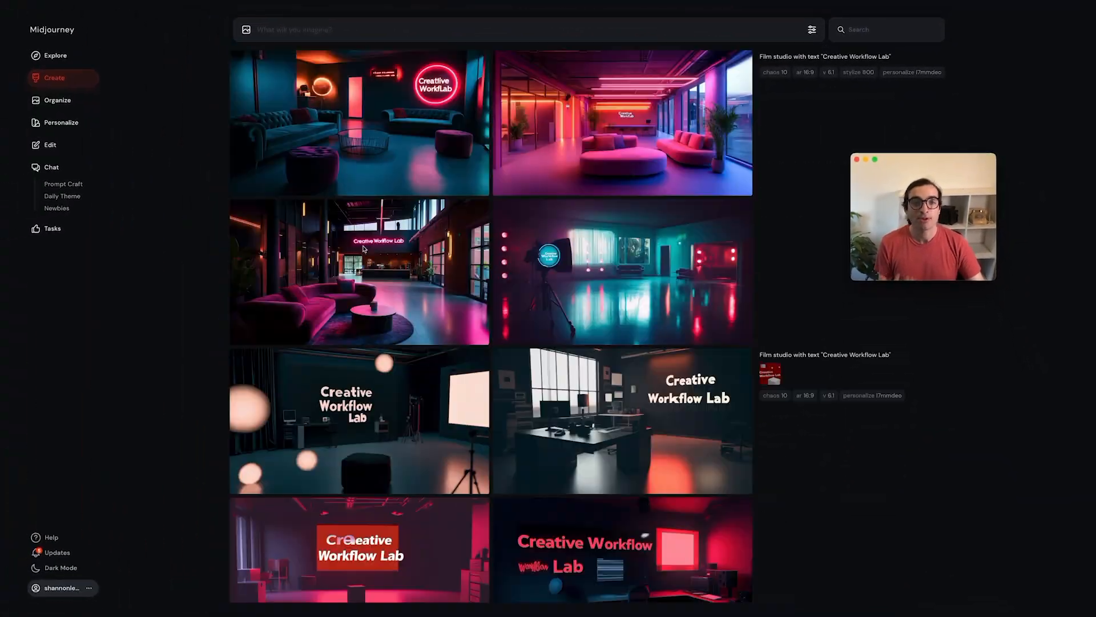
scroll(364, 250, "up", 1)
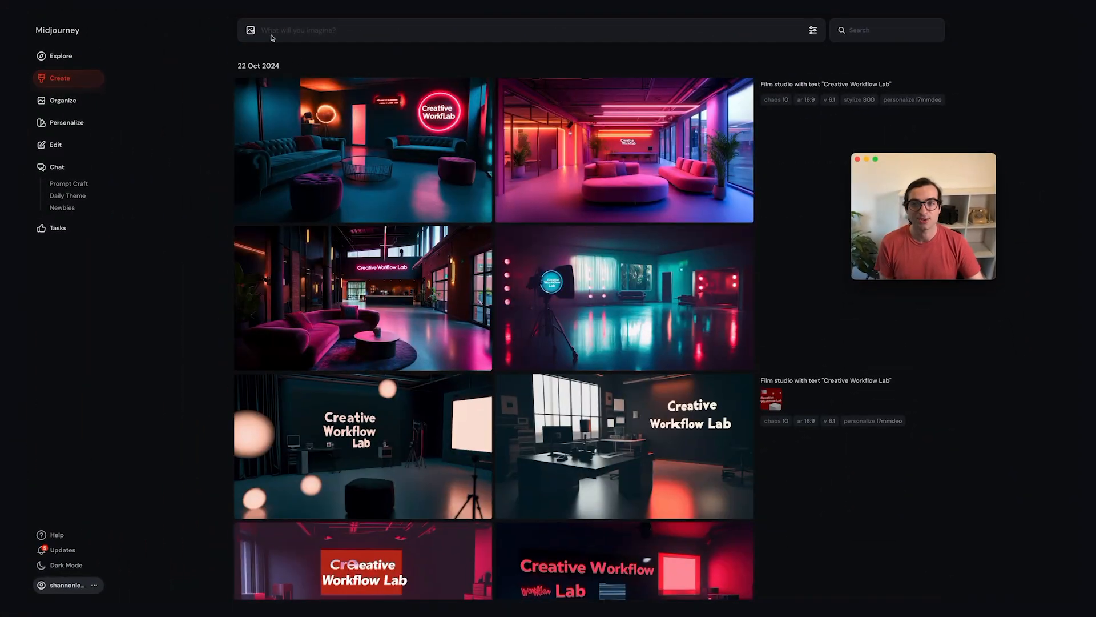
scroll(251, 186, "down", 2)
scroll(251, 186, "down", 5)
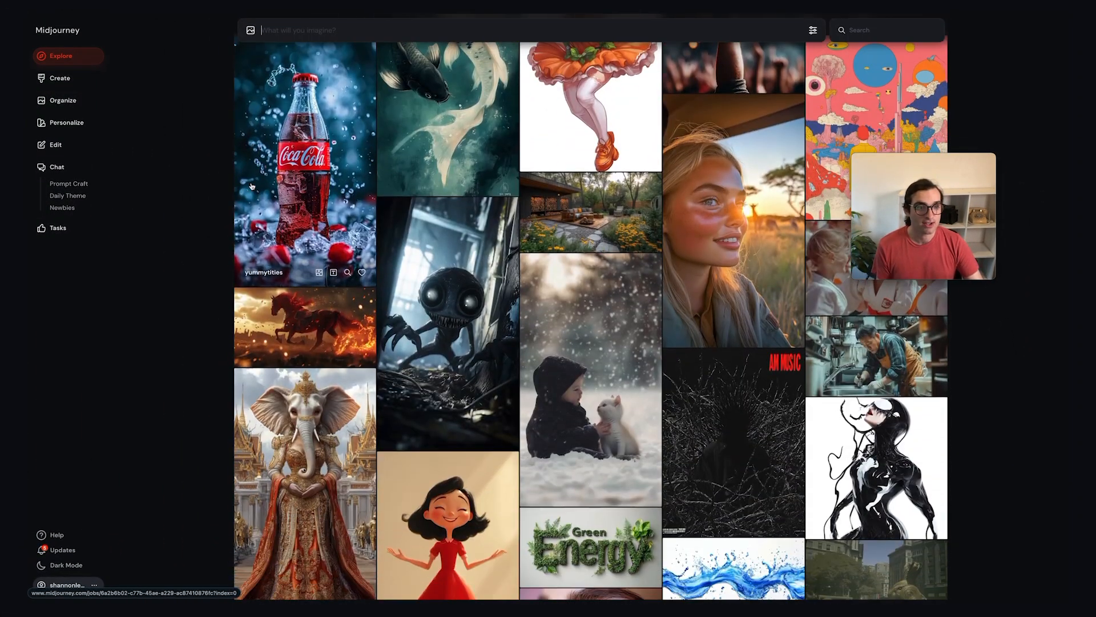
scroll(251, 186, "down", 10)
scroll(251, 187, "down", 3)
scroll(251, 186, "down", 5)
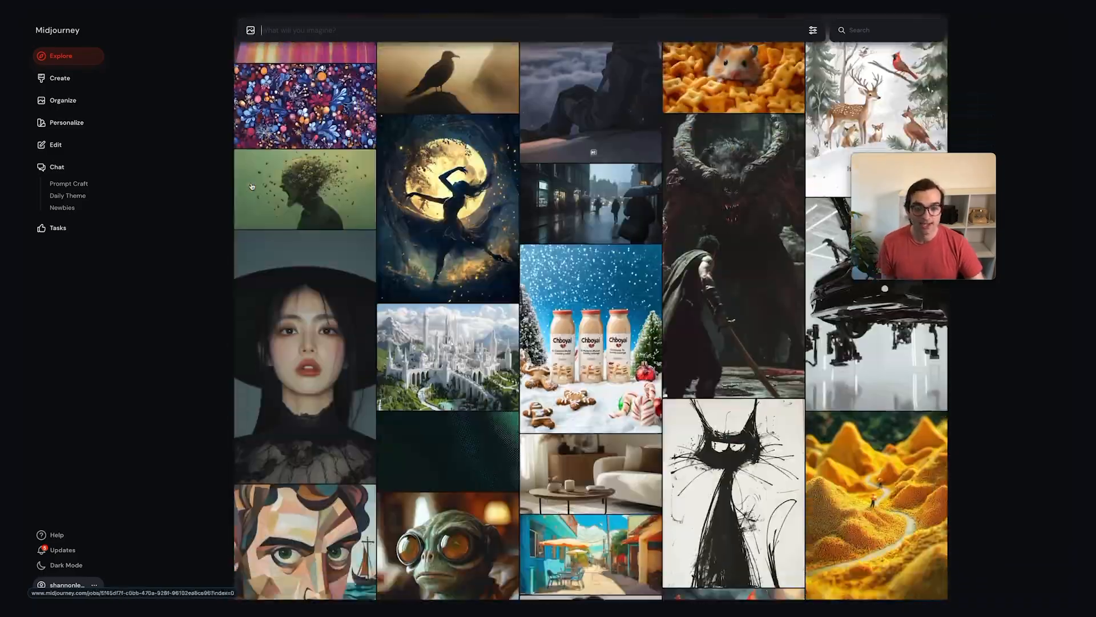
scroll(251, 186, "down", 5)
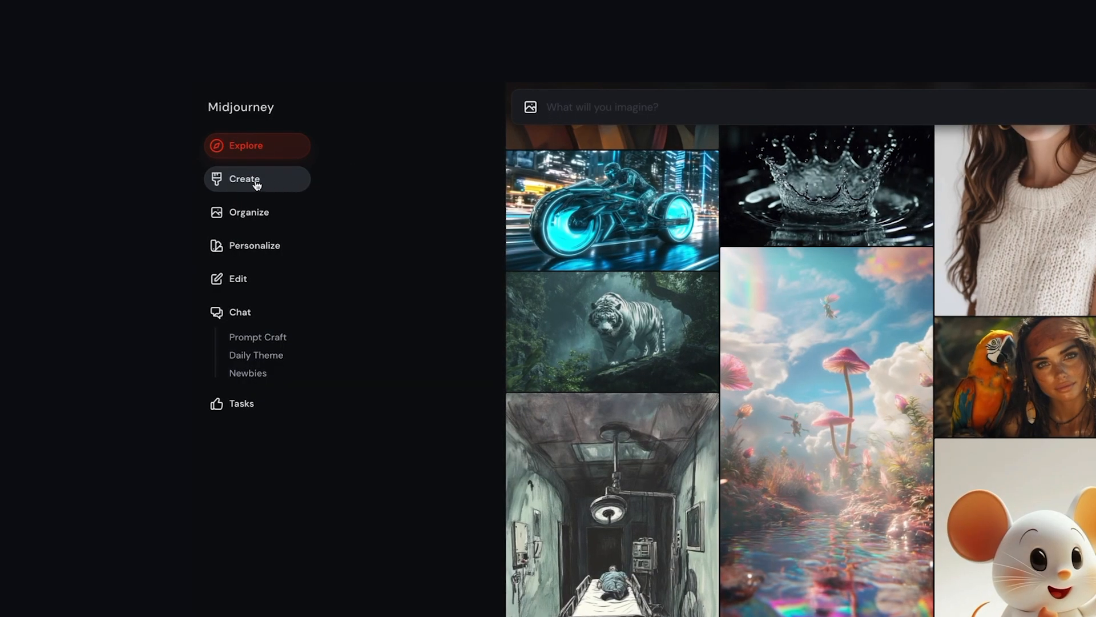
Return to your own Create gallery and bring up the image generation settings panel.
left_click(287, 184)
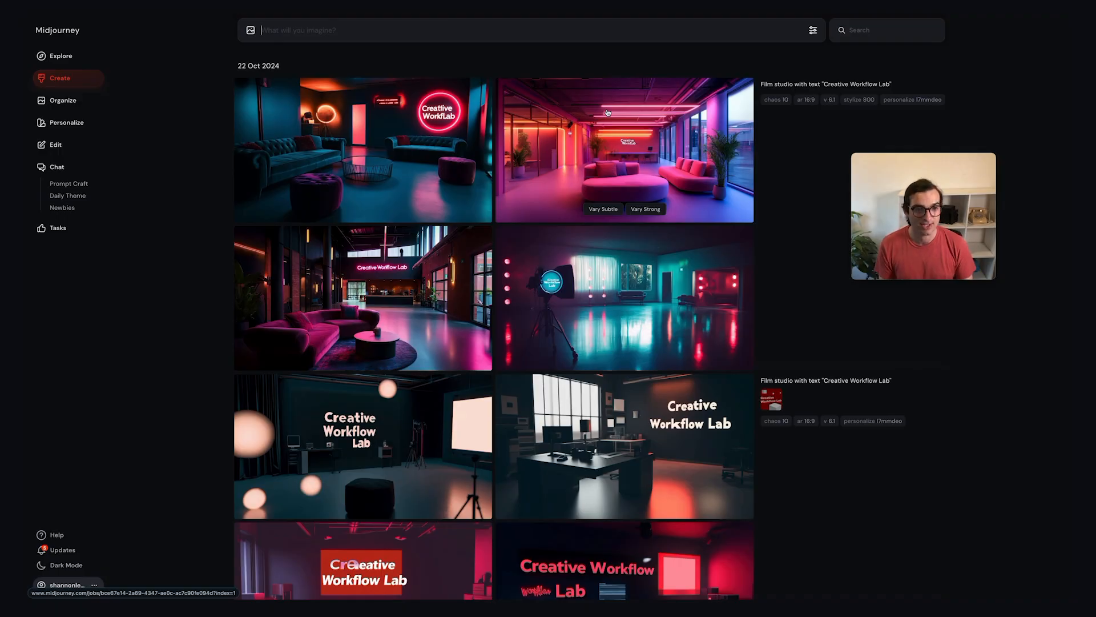
scroll(548, 189, "down", 5)
scroll(498, 264, "down", 3)
scroll(498, 264, "down", 5)
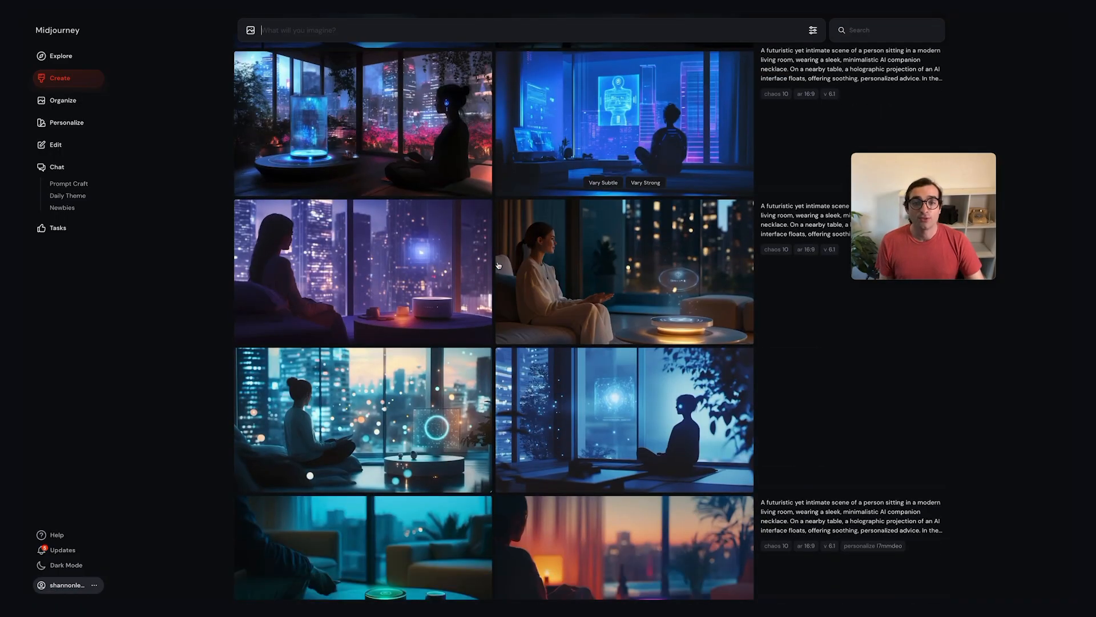
scroll(498, 265, "down", 5)
scroll(498, 265, "down", 3)
scroll(498, 265, "up", 5)
scroll(498, 265, "up", 10)
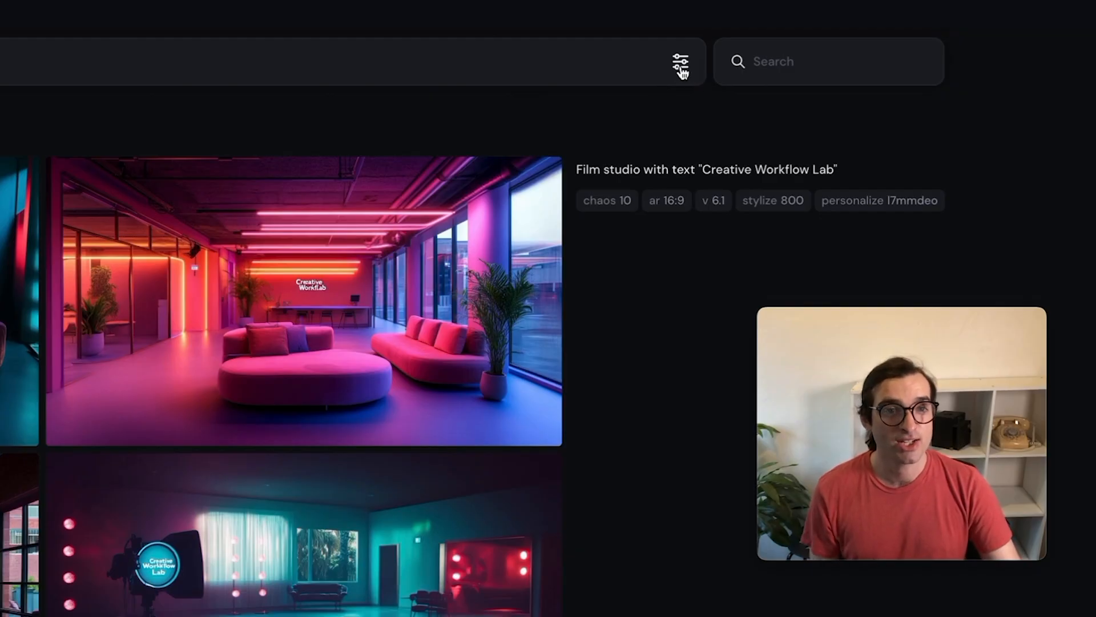
left_click(681, 66)
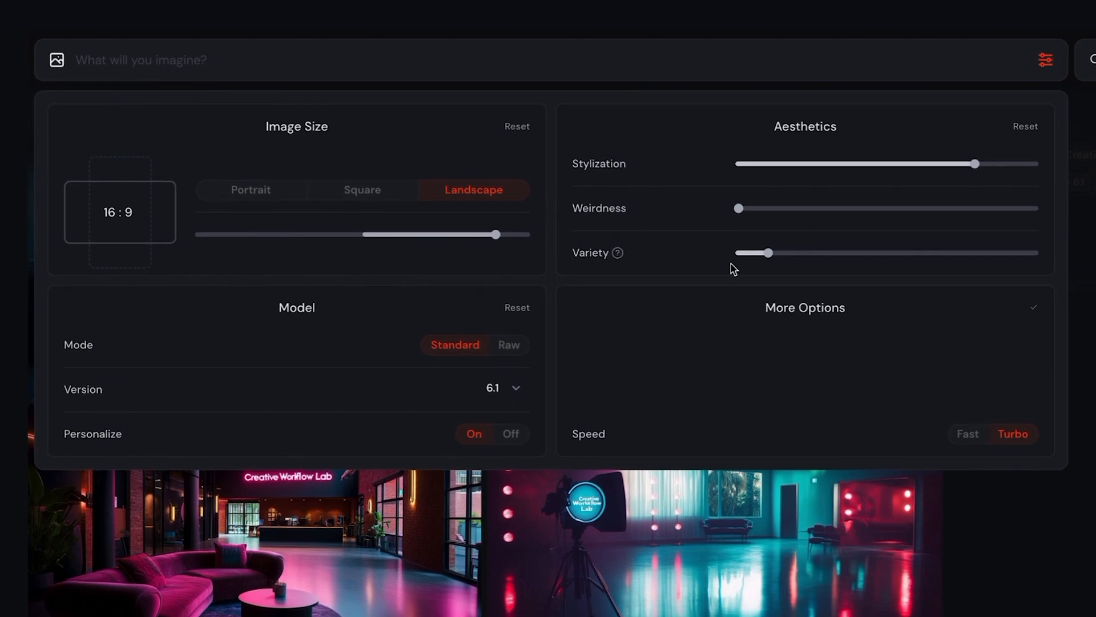
mouse_move(805, 433)
type("train")
Generate 'train' images, view them full size and settle on the snowy steam train.
key("Return")
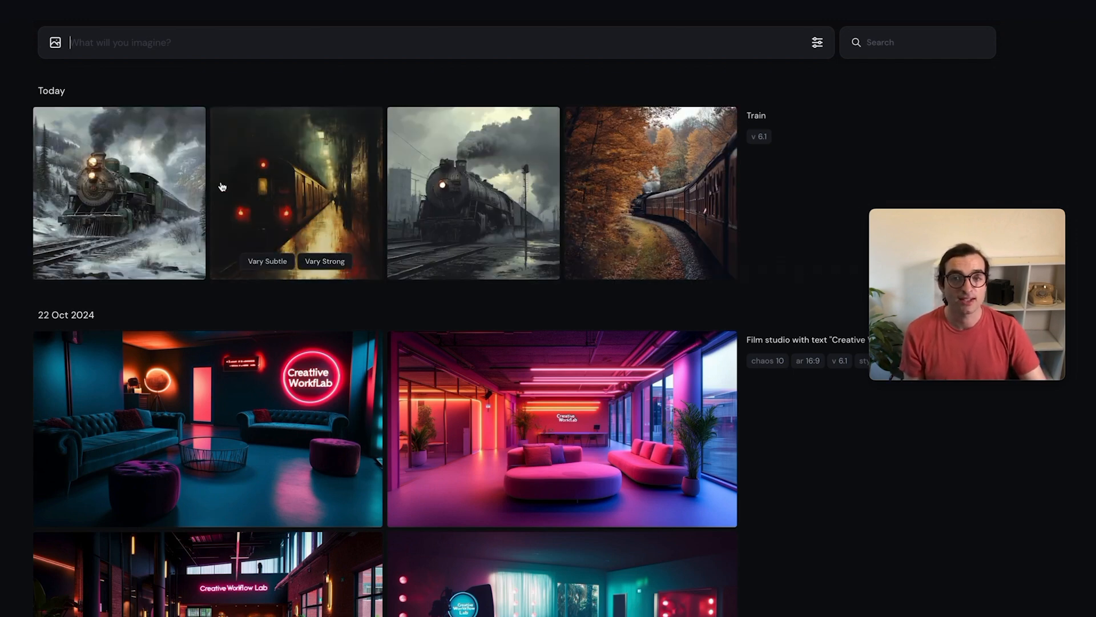
left_click(148, 194)
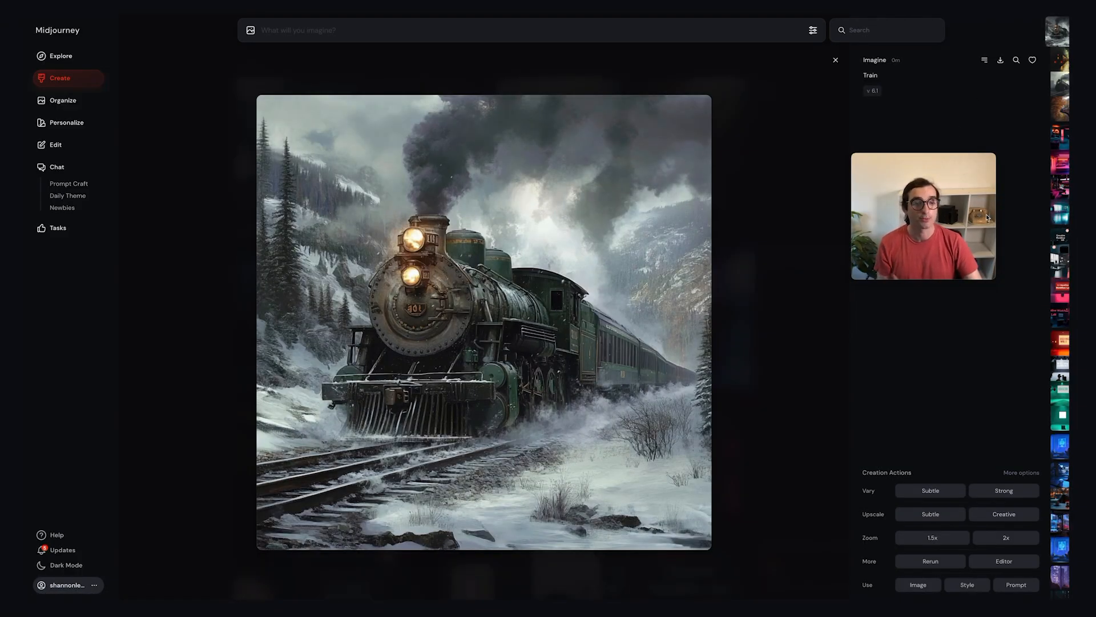
key("Right")
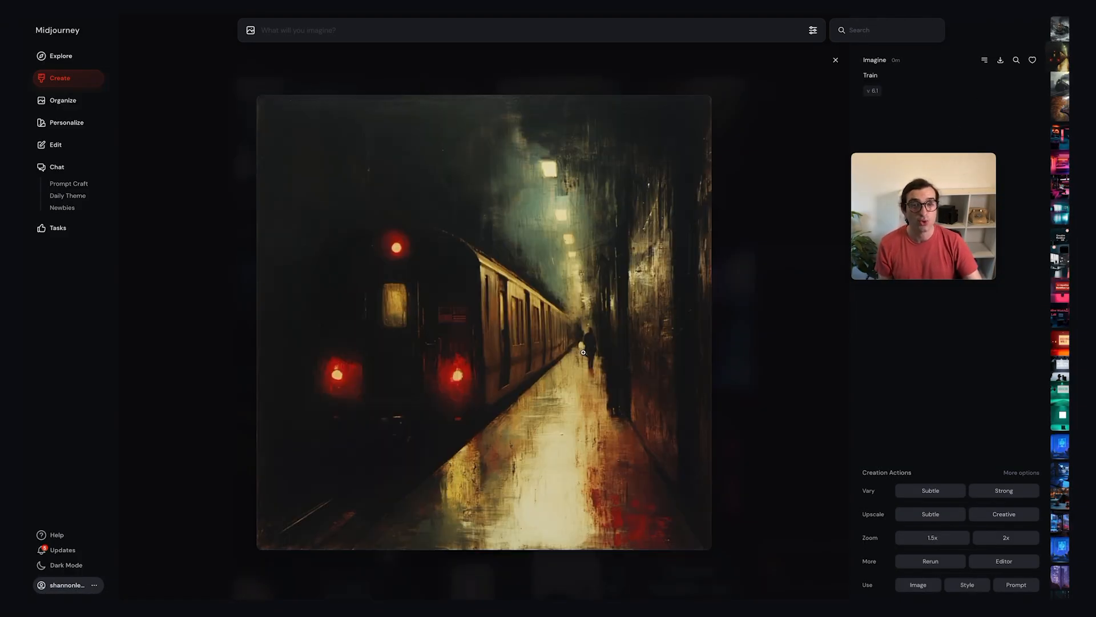
key("Right")
key("Right")
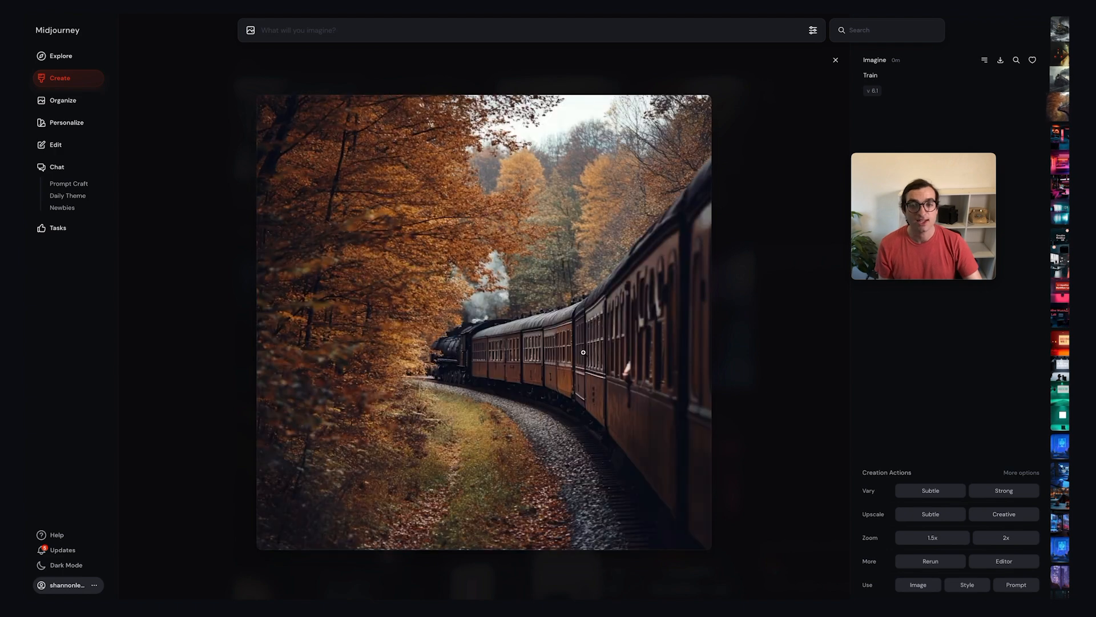
key("Left")
key("Left")
key("Left")
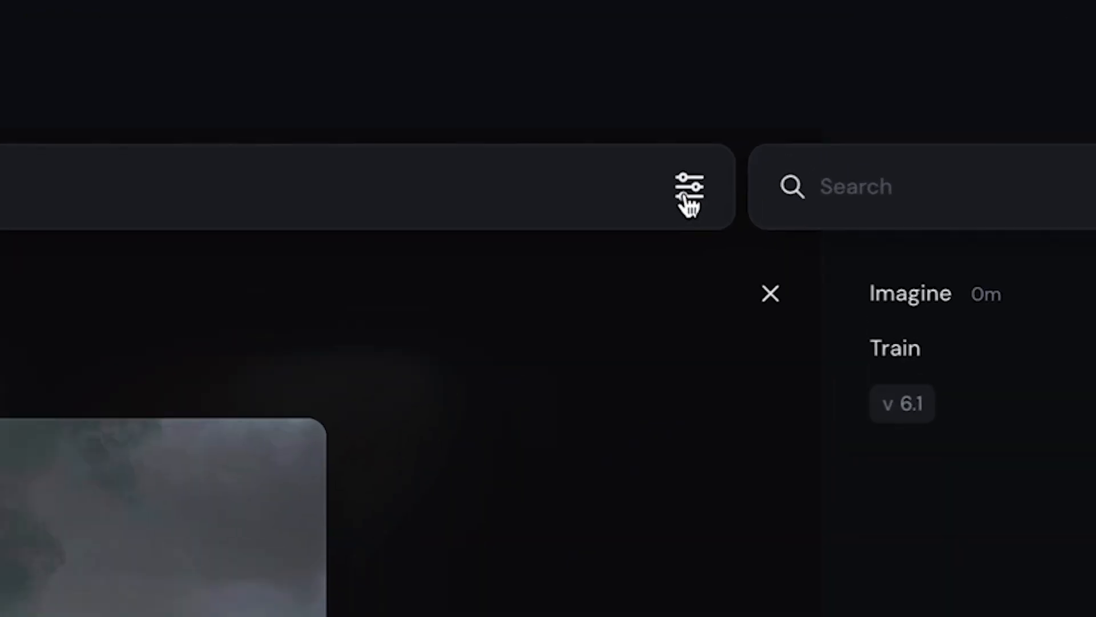
Try 2:1 landscape, 3:4 portrait and the Landscape/Portrait orientation presets for image size.
left_click(690, 191)
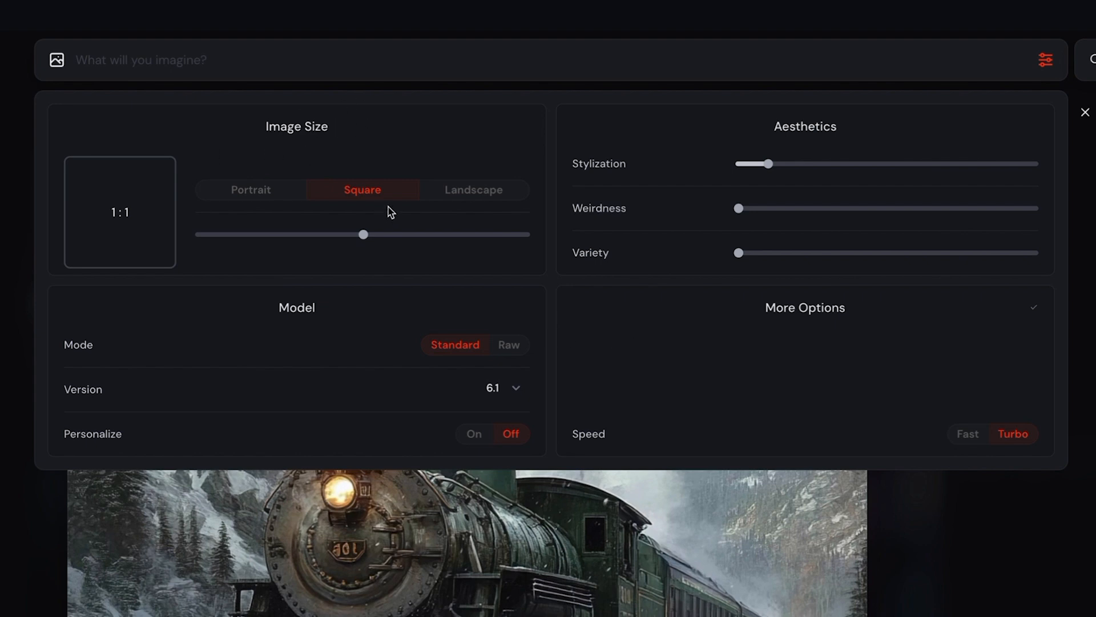
left_click_drag(363, 237, 518, 238)
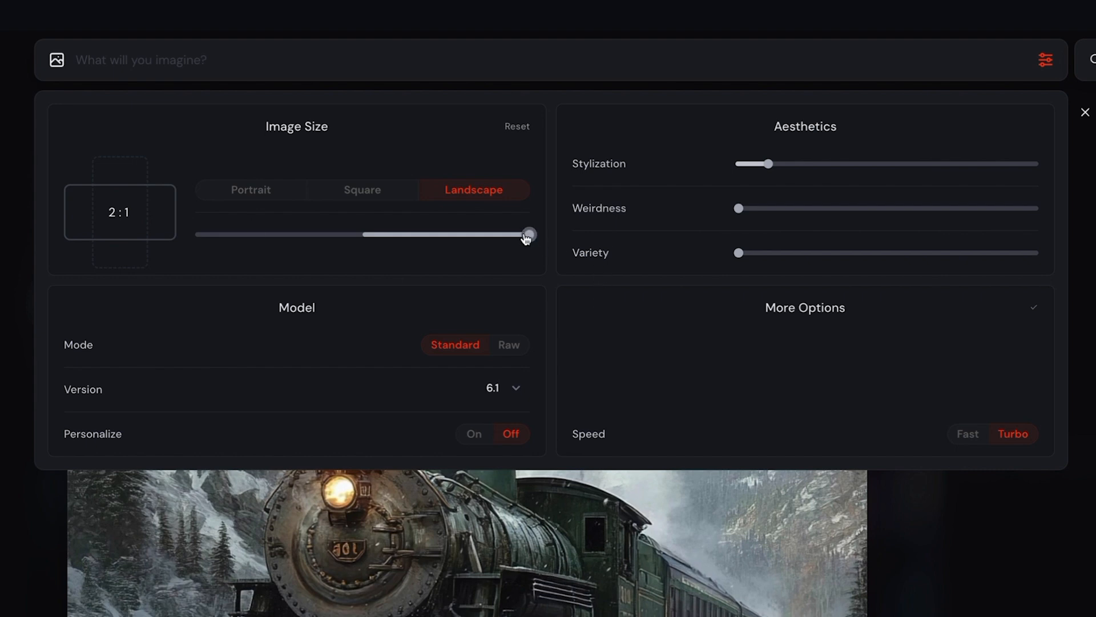
left_click_drag(529, 235, 226, 237)
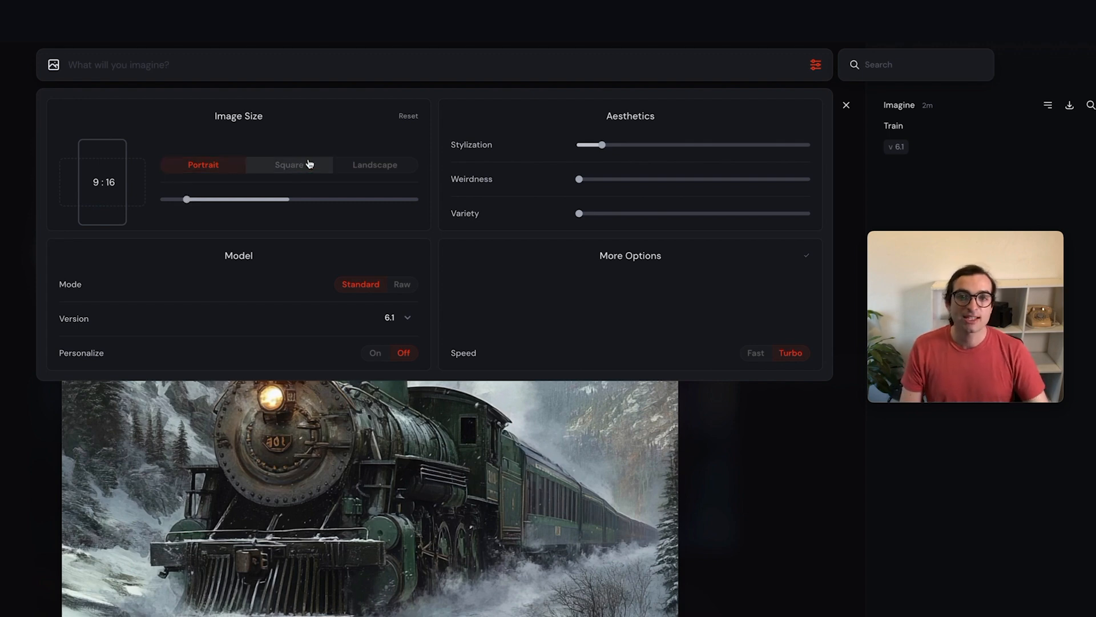
left_click(389, 165)
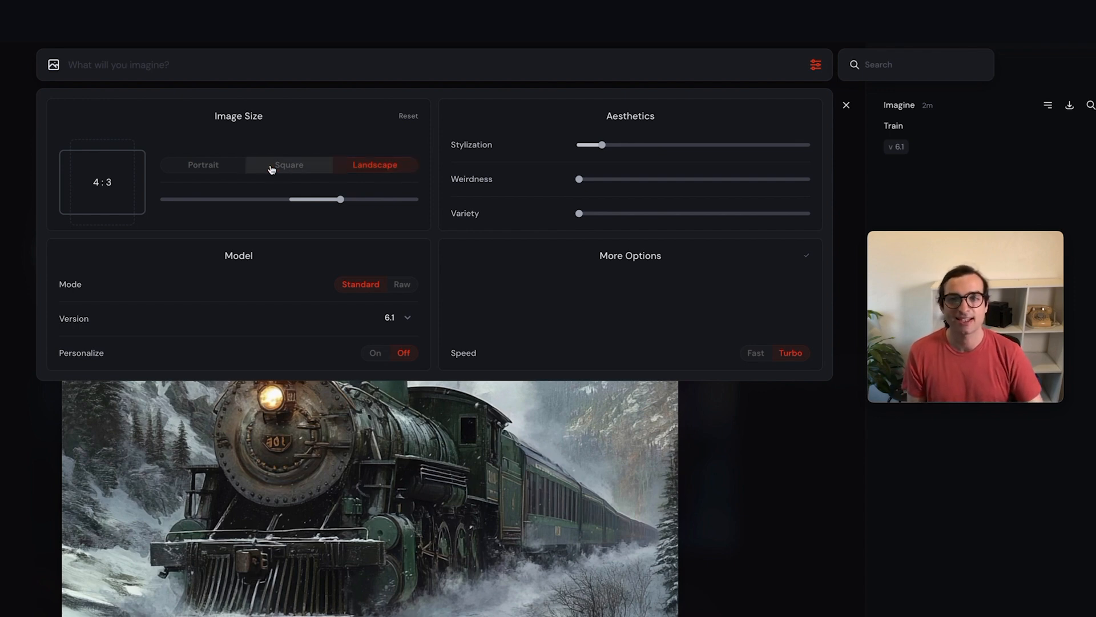
left_click(208, 170)
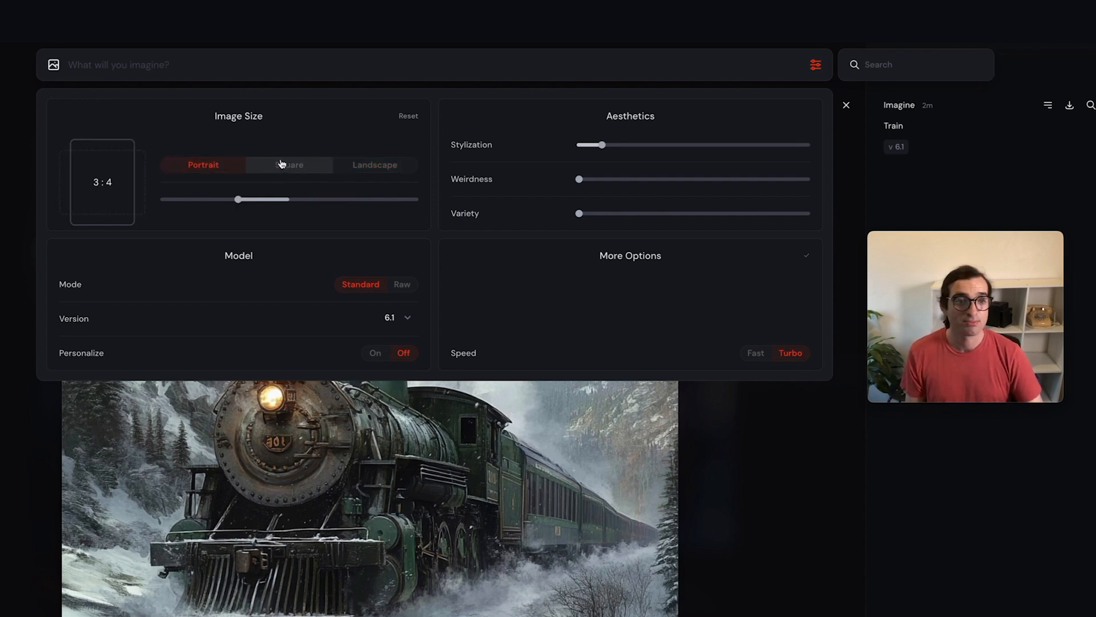
Try square and landscape again, then settle the image size on 16:9 landscape.
left_click(310, 166)
left_click(374, 166)
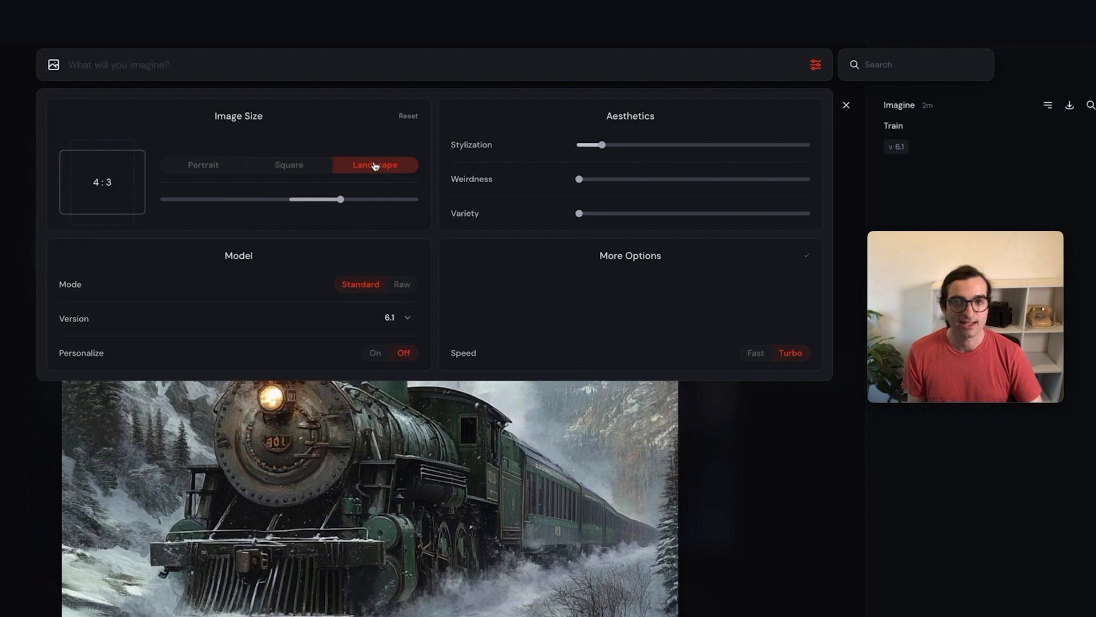
left_click_drag(338, 199, 187, 199)
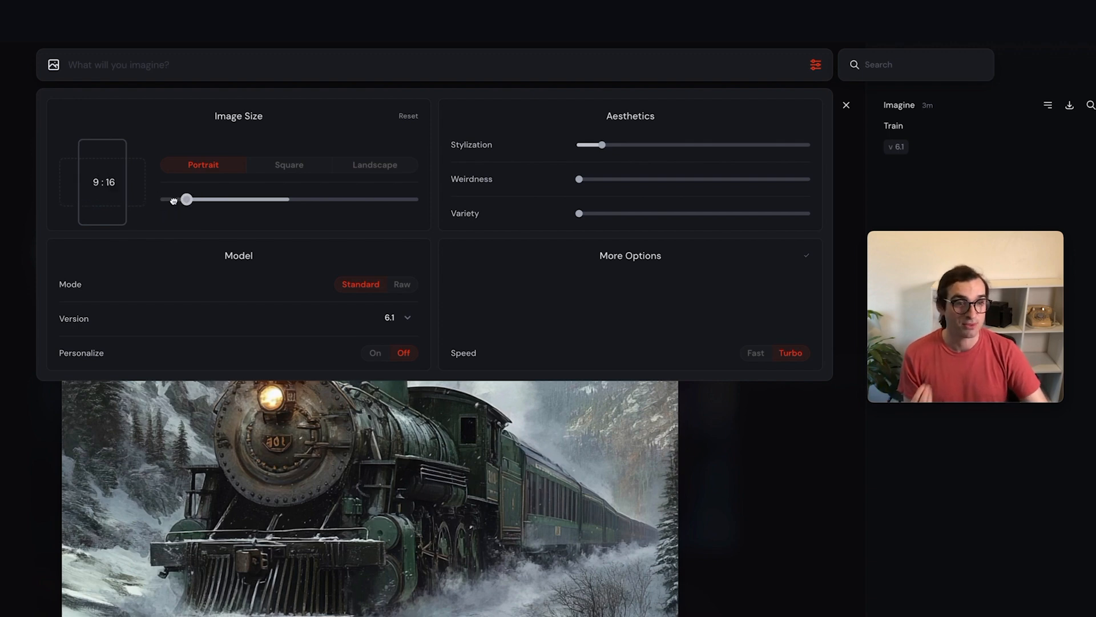
left_click_drag(179, 199, 392, 199)
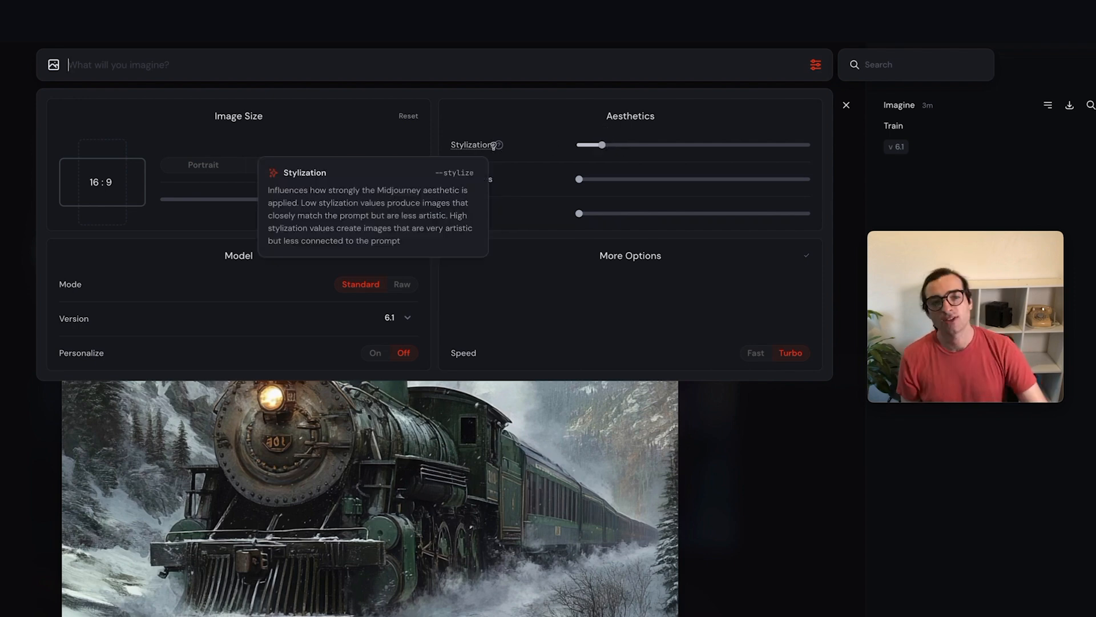
mouse_move(498, 143)
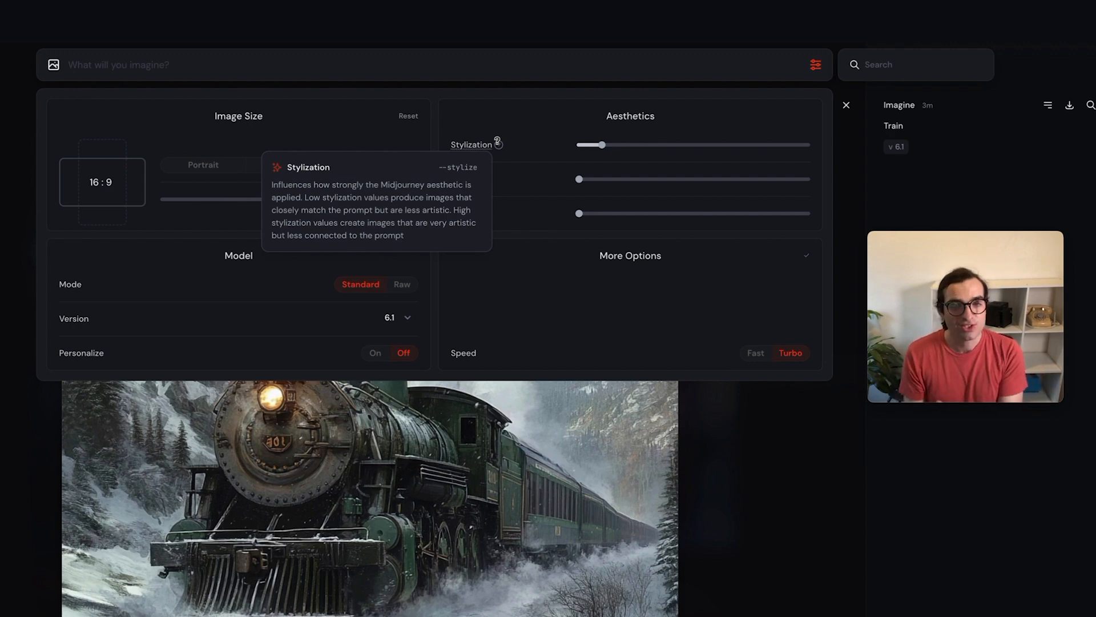
Push Stylization to maximum, then bring it down through 300 to about 200.
left_click_drag(602, 144, 817, 147)
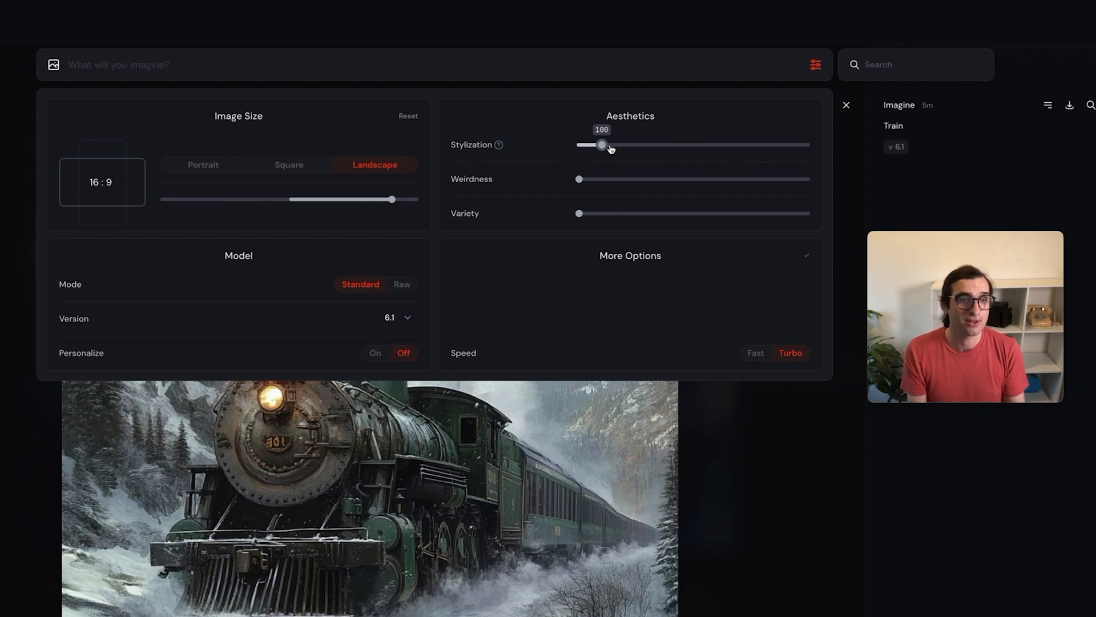
left_click_drag(611, 148, 651, 144)
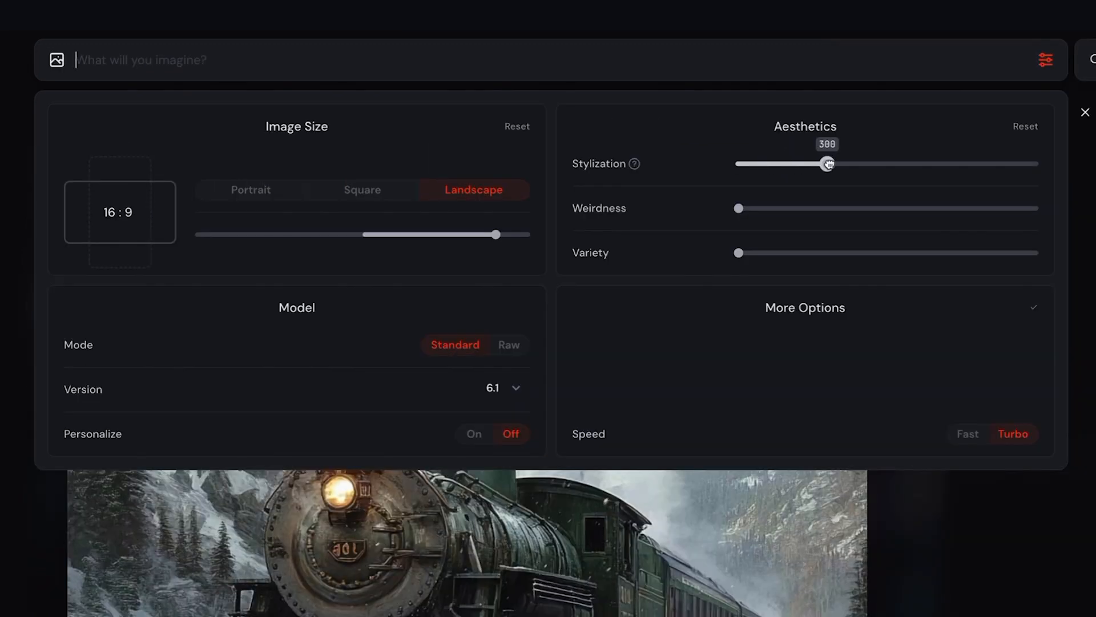
left_click_drag(828, 164, 797, 164)
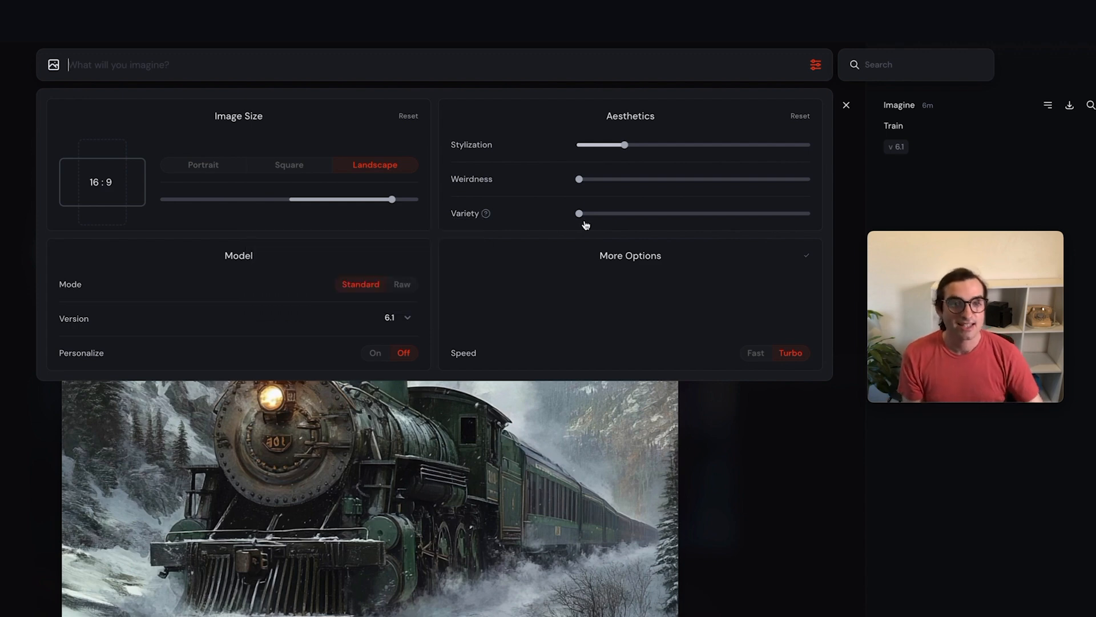
Adjust Variety to about 40 then 28, and switch the model mode to Raw.
left_click_drag(580, 214, 670, 213)
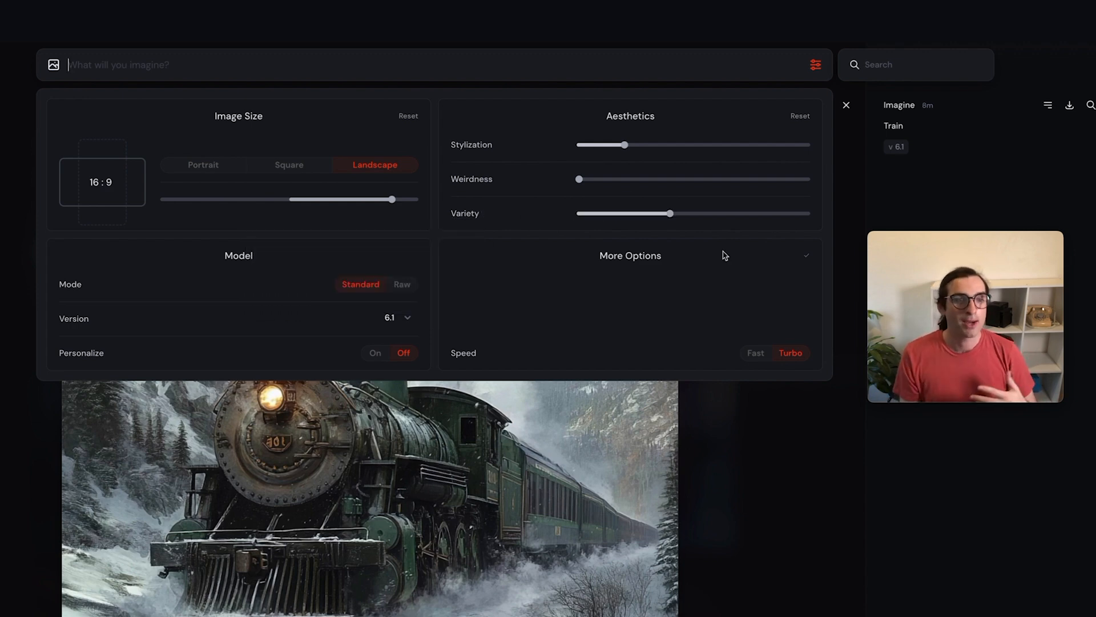
left_click_drag(670, 213, 624, 214)
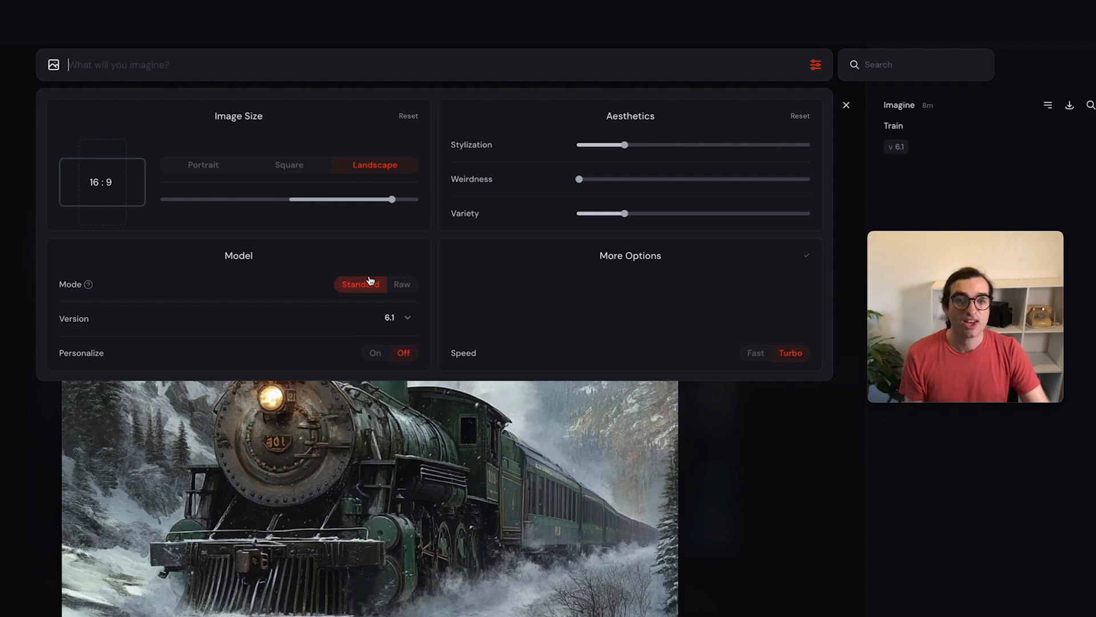
left_click(403, 284)
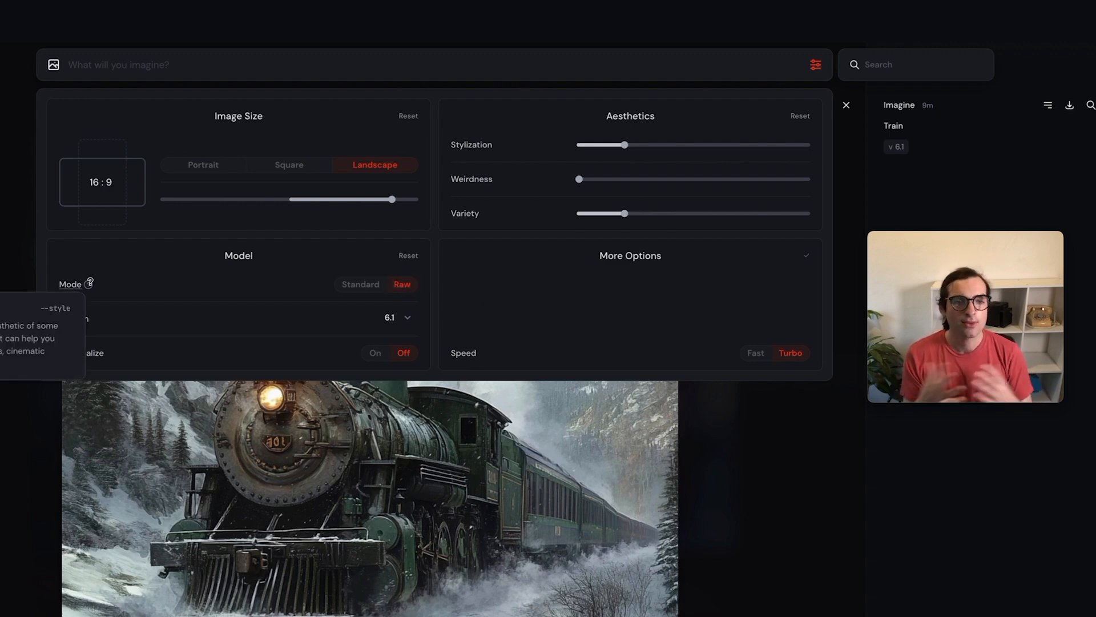
mouse_move(88, 284)
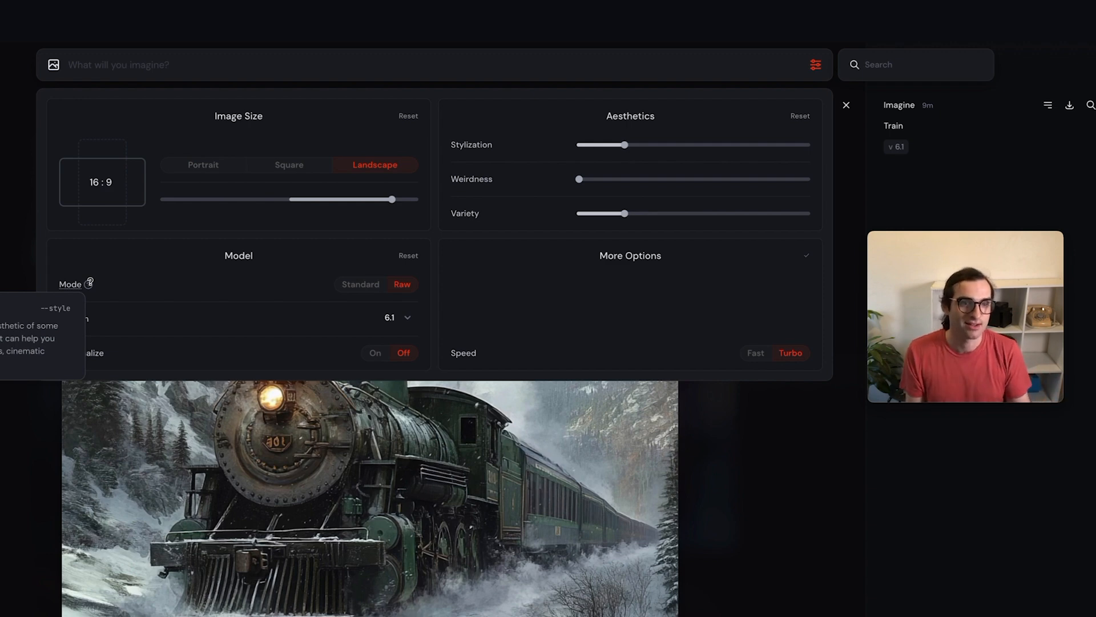
Return the mode to Standard and list the available model versions.
left_click(361, 283)
left_click(400, 319)
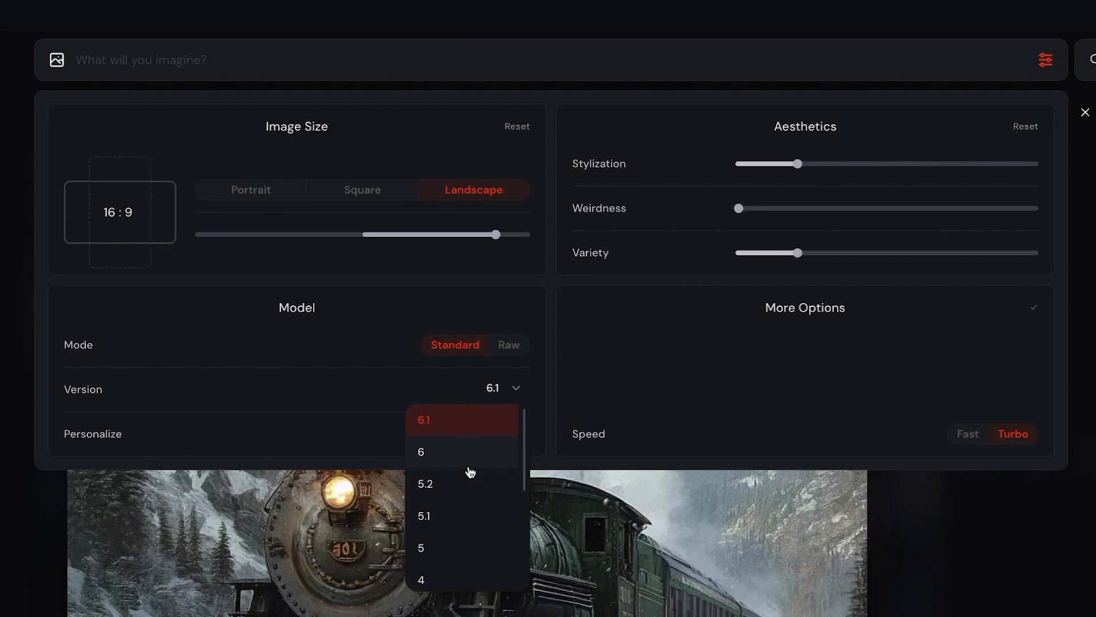
scroll(469, 507, "down", 3)
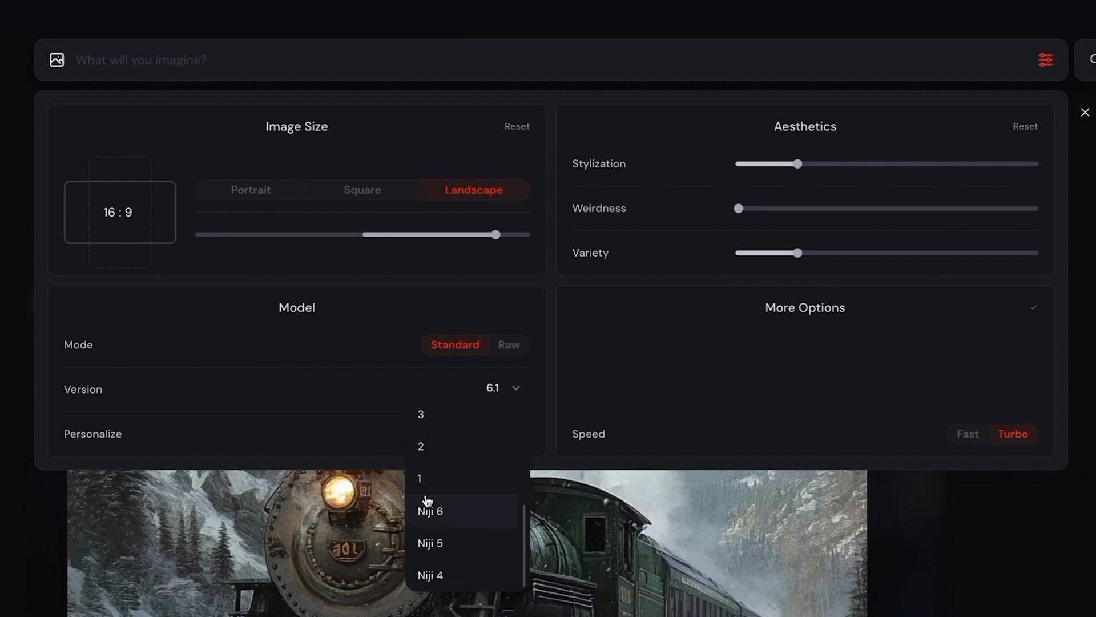
scroll(455, 521, "up", 3)
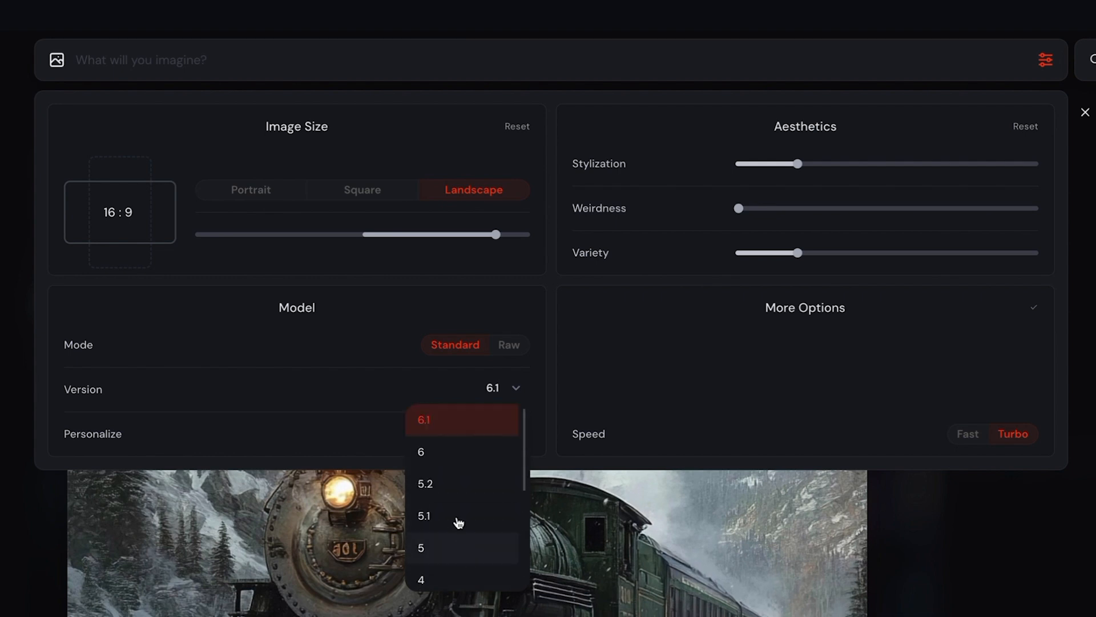
scroll(476, 531, "down", 3)
scroll(460, 486, "up", 3)
scroll(465, 515, "down", 3)
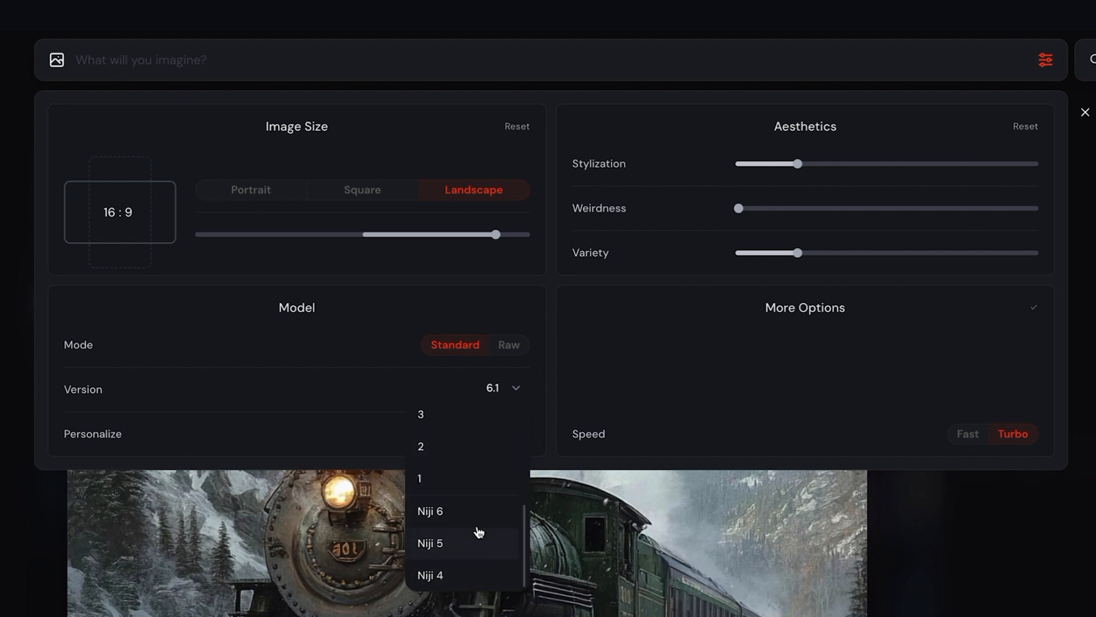
scroll(479, 497, "up", 3)
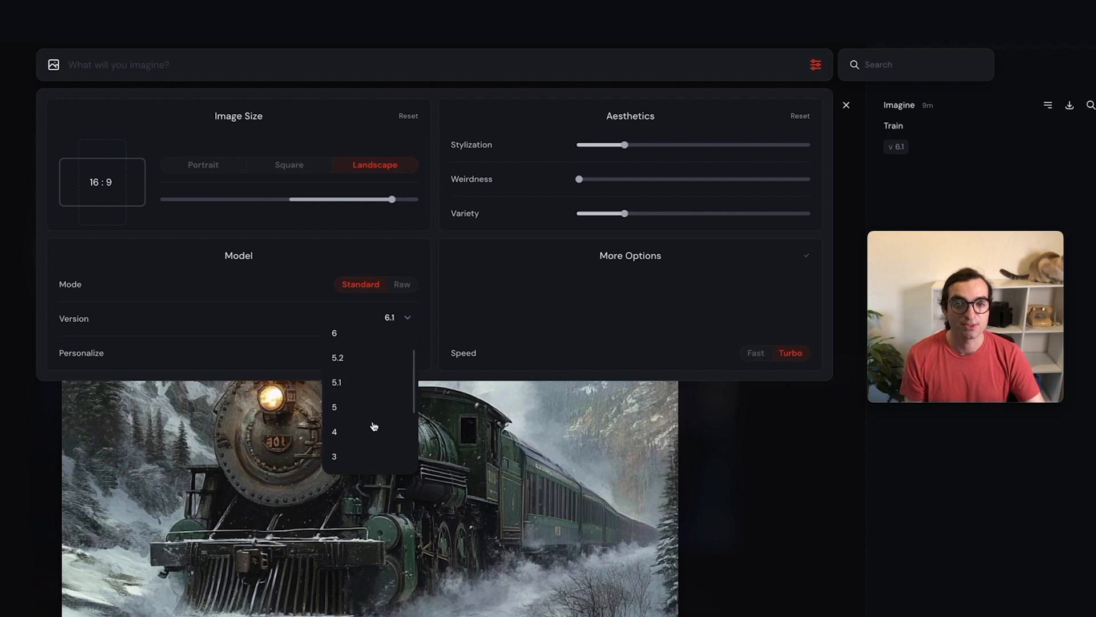
scroll(375, 403, "down", 1)
scroll(375, 402, "up", 1)
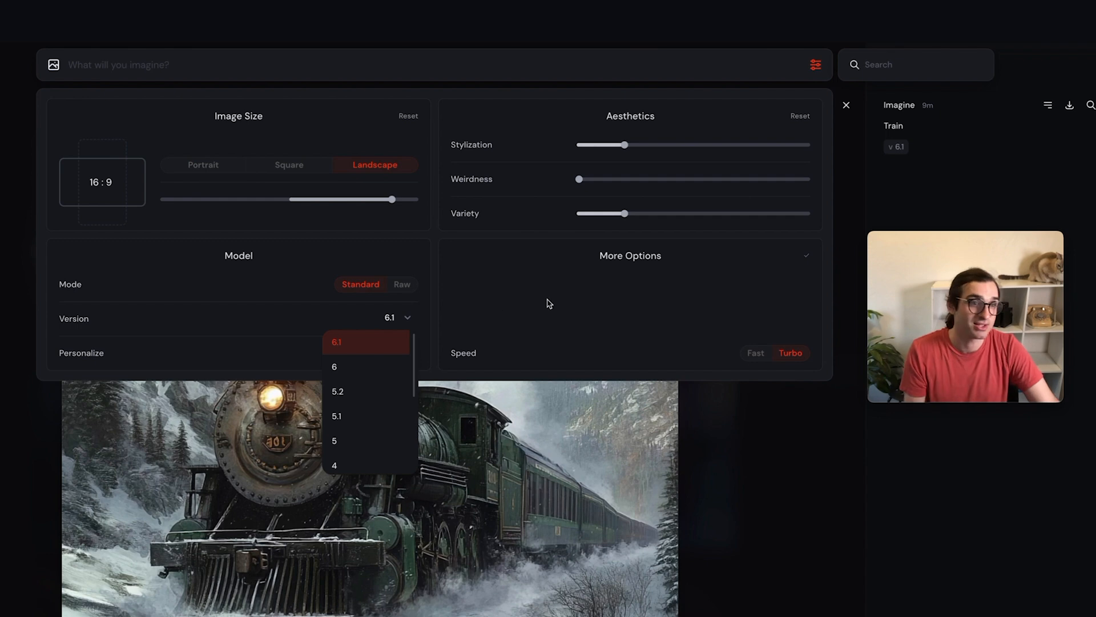
Close the version list, keeping model version 6.1.
left_click(314, 328)
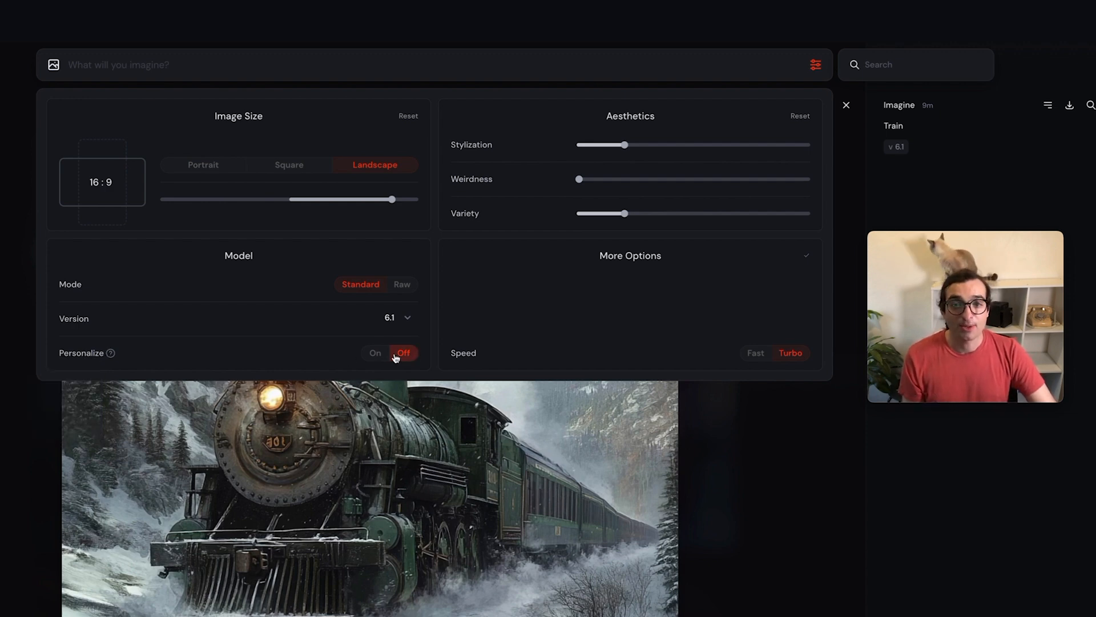
Switch personalization on, view the Personalize page, then return to the Create gallery.
left_click(376, 353)
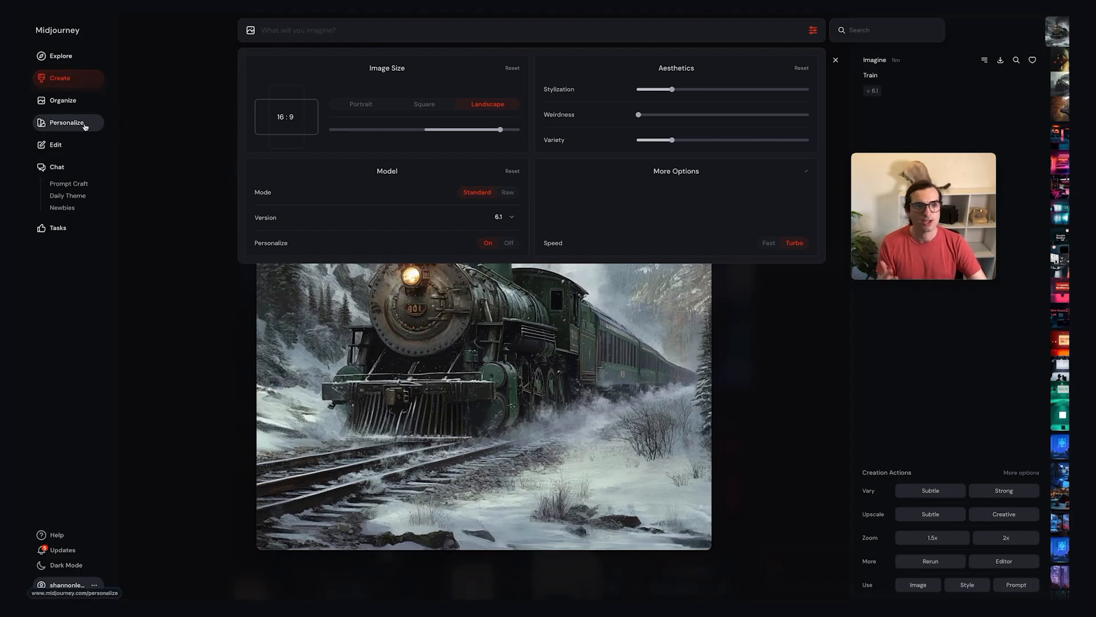
left_click(66, 122)
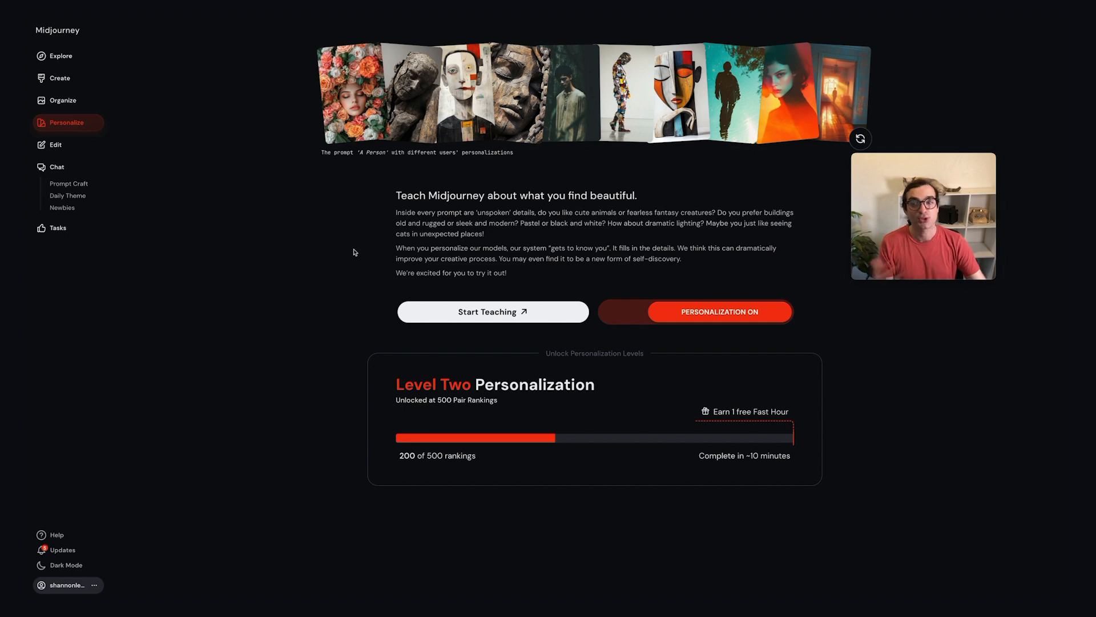
left_click(69, 78)
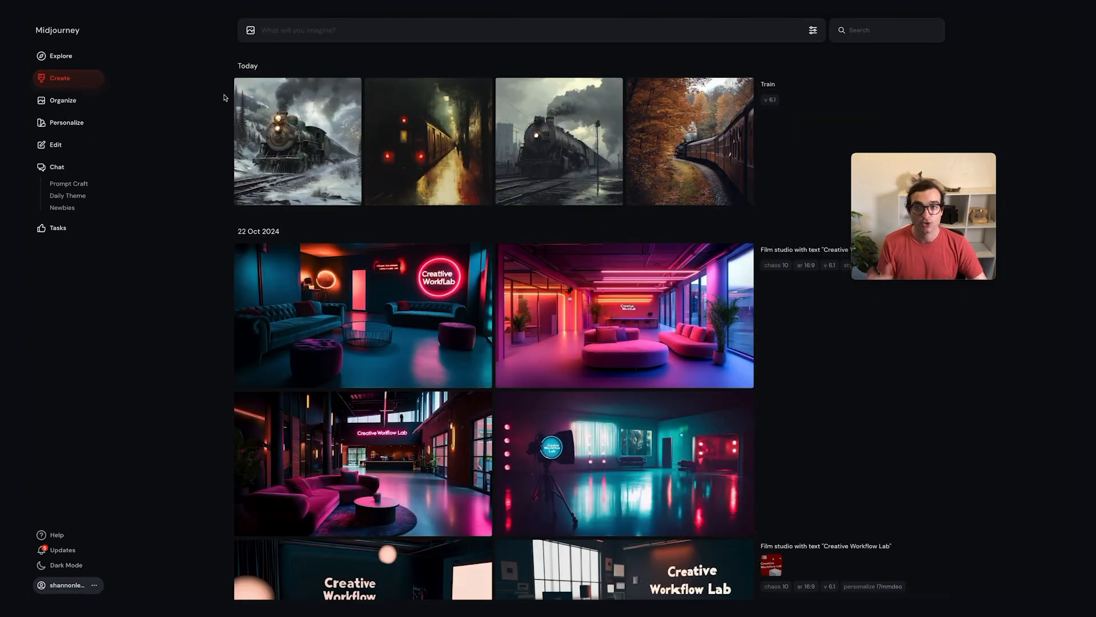
left_click(812, 31)
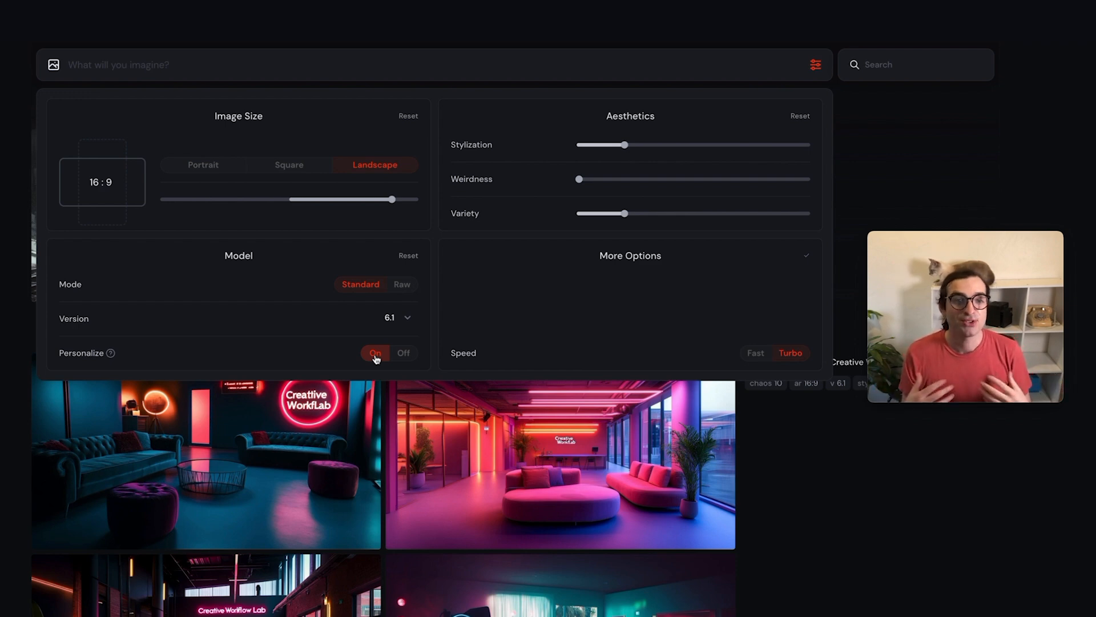
left_click(401, 354)
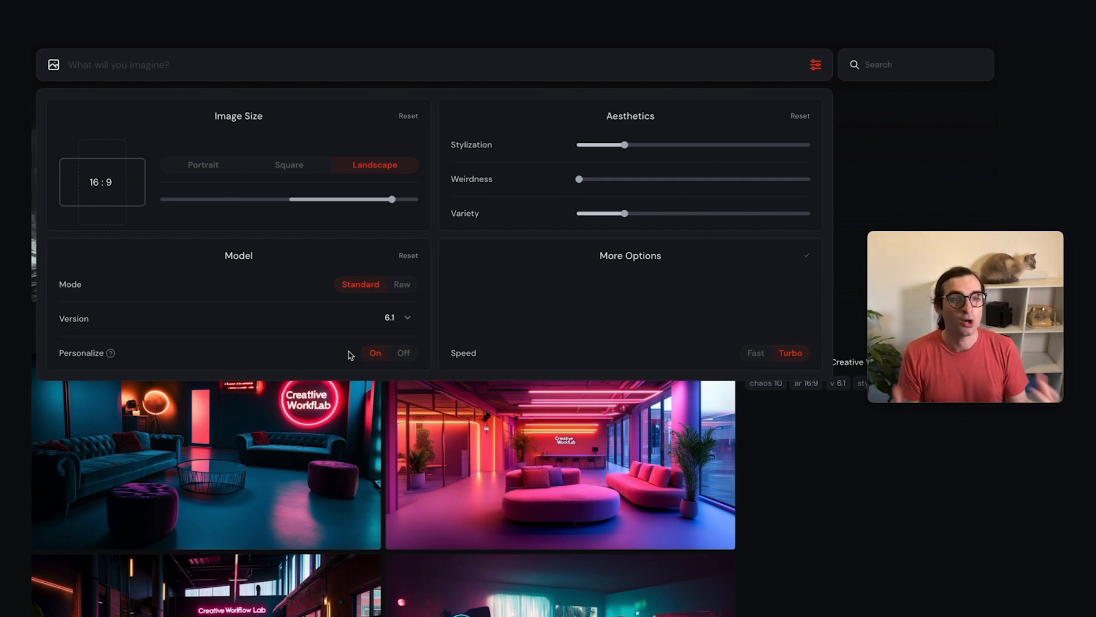
left_click(120, 69)
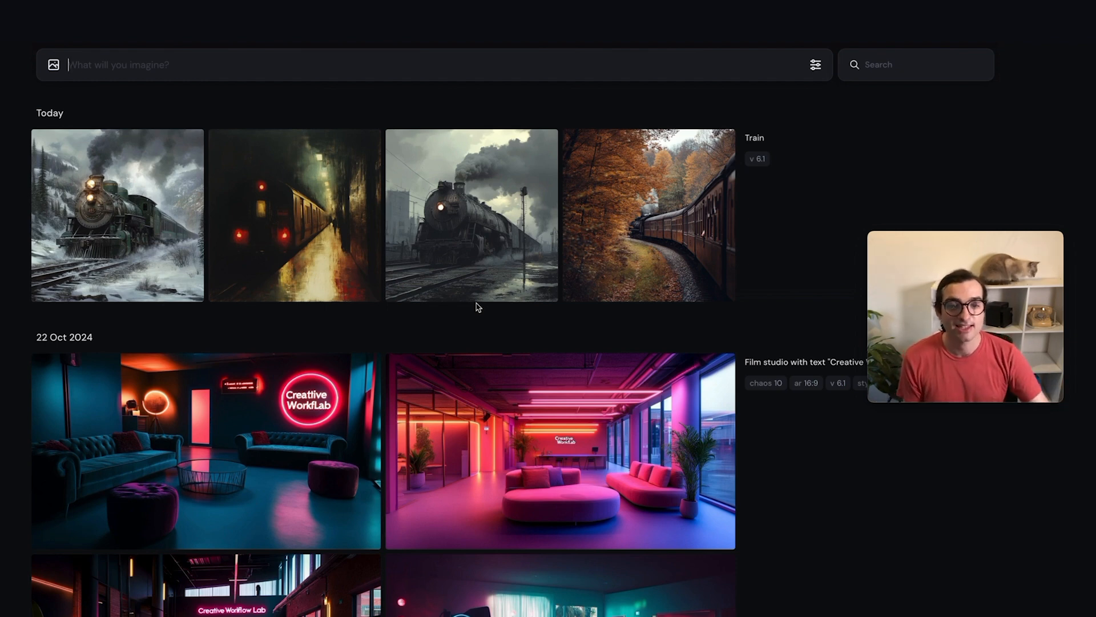
scroll(476, 307, "down", 2)
scroll(476, 306, "down", 1)
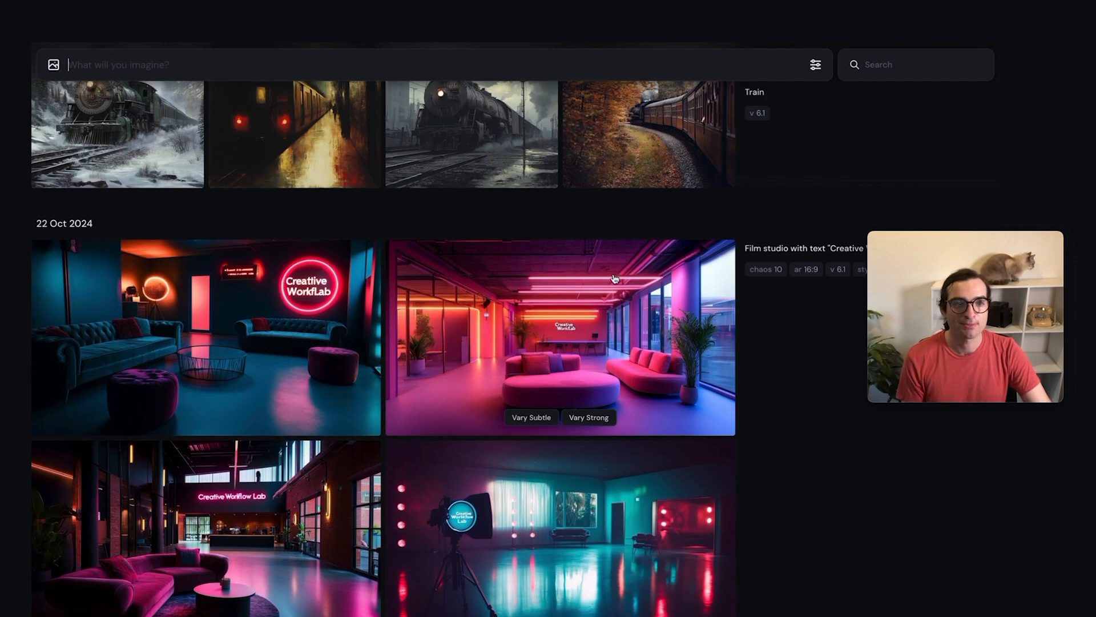
Open the 21 Oct living-room AI companion image and highlight its full prompt text.
left_click_drag(1004, 233, 968, 302)
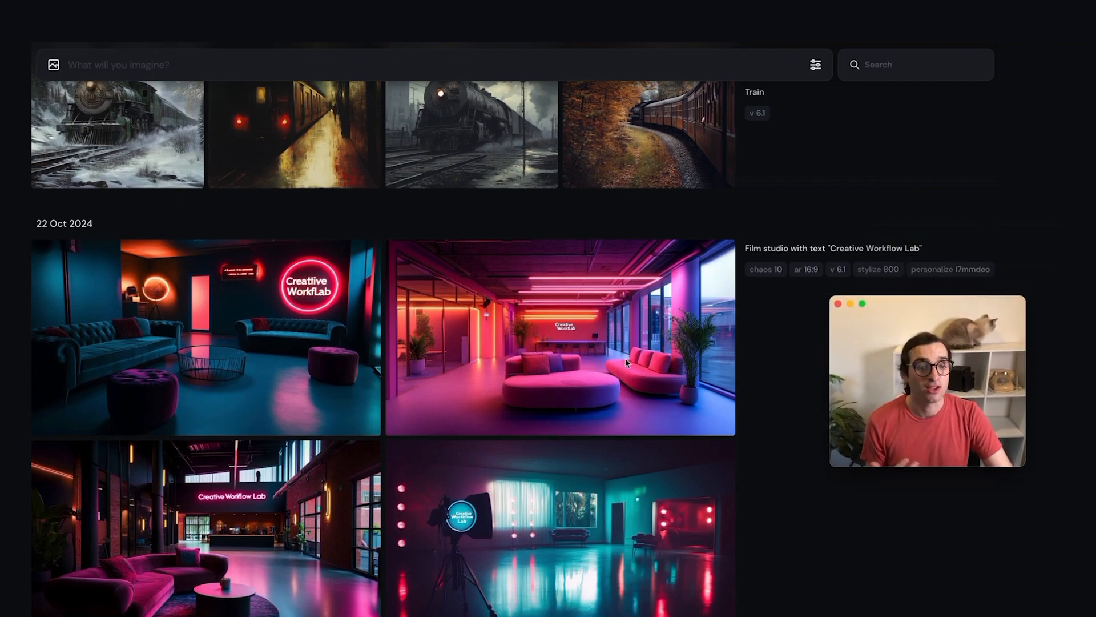
scroll(626, 364, "down", 10)
scroll(626, 364, "down", 5)
scroll(625, 364, "down", 10)
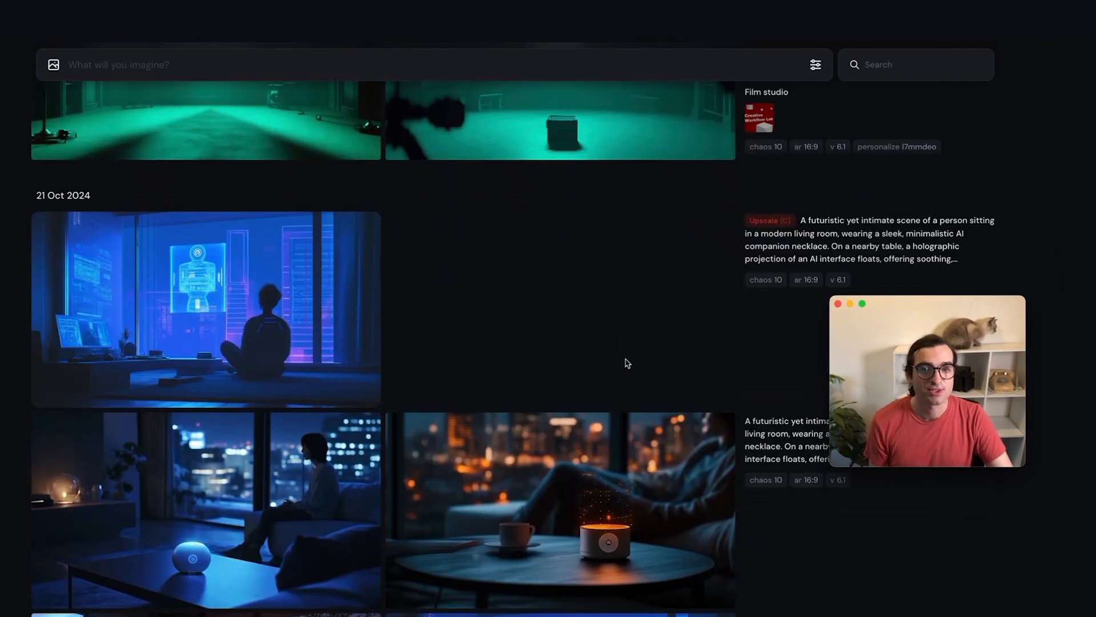
scroll(626, 363, "down", 1)
scroll(396, 306, "down", 2)
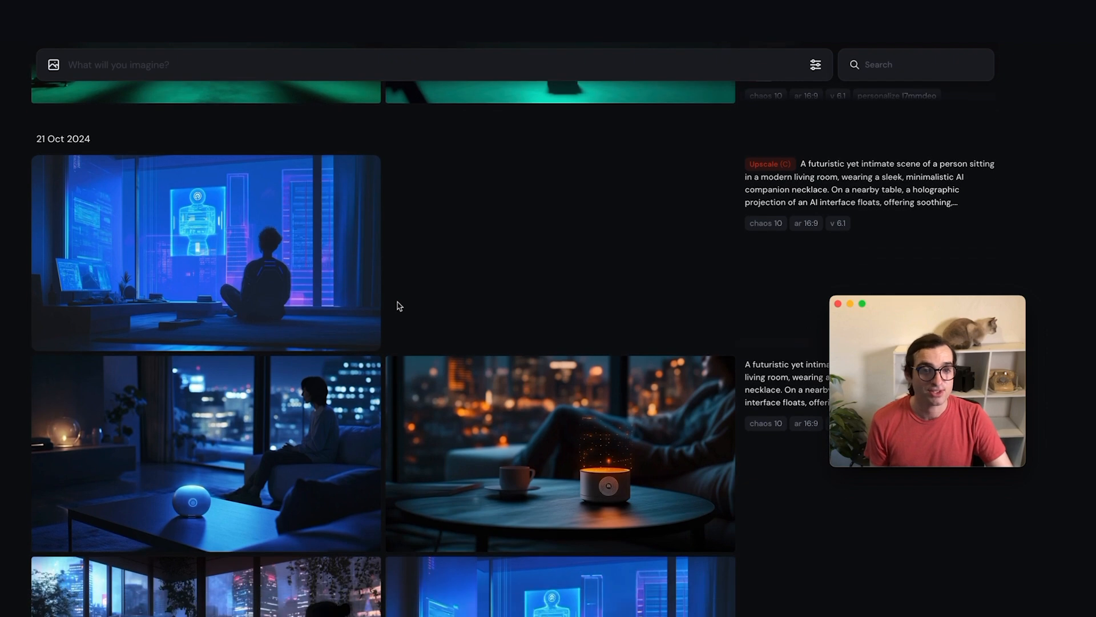
scroll(399, 309, "down", 3)
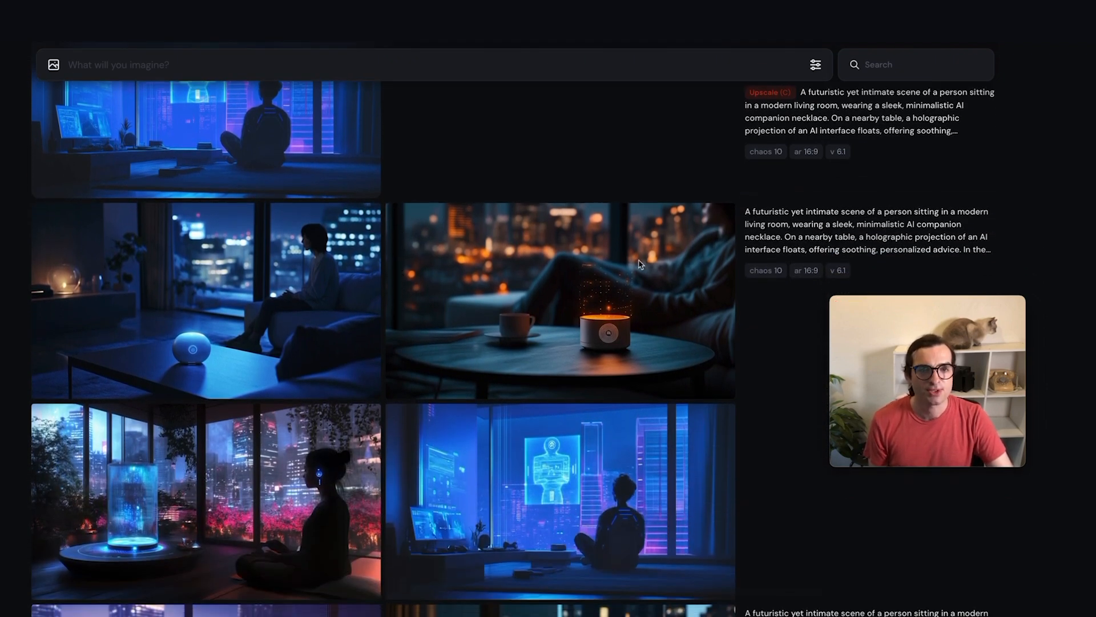
left_click(561, 308)
left_click_drag(638, 76, 902, 251)
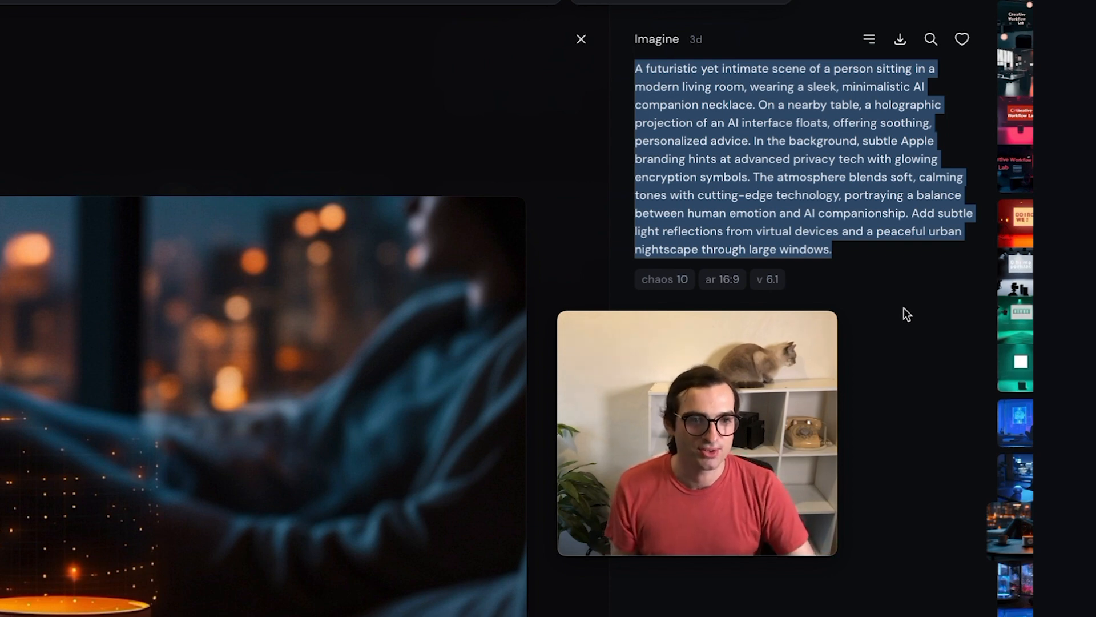
key("Right")
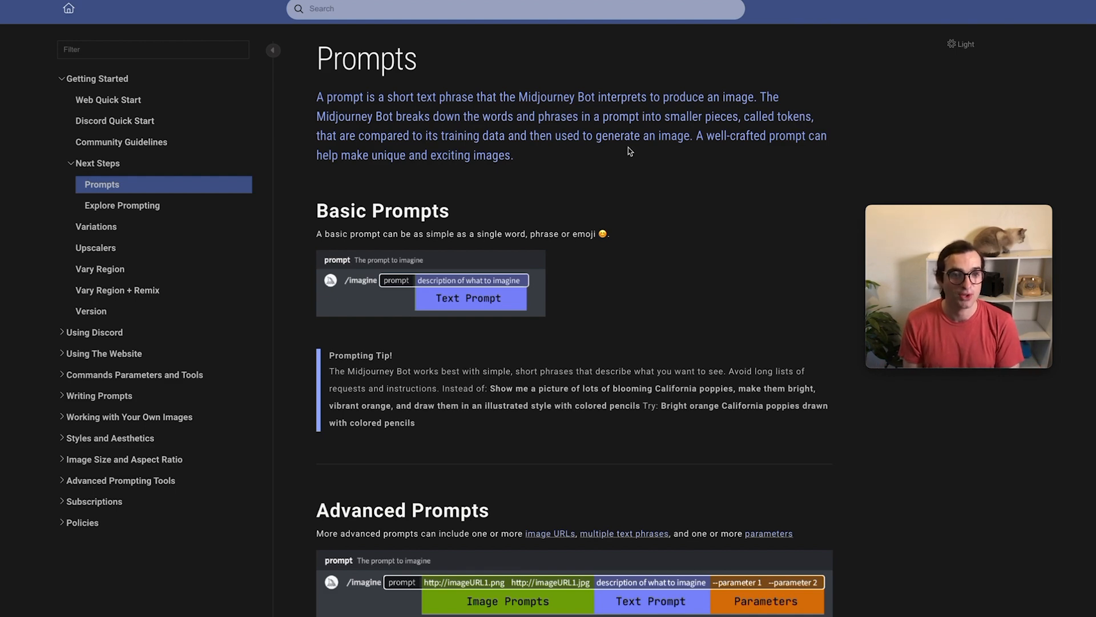
scroll(646, 251, "down", 1)
scroll(648, 255, "down", 2)
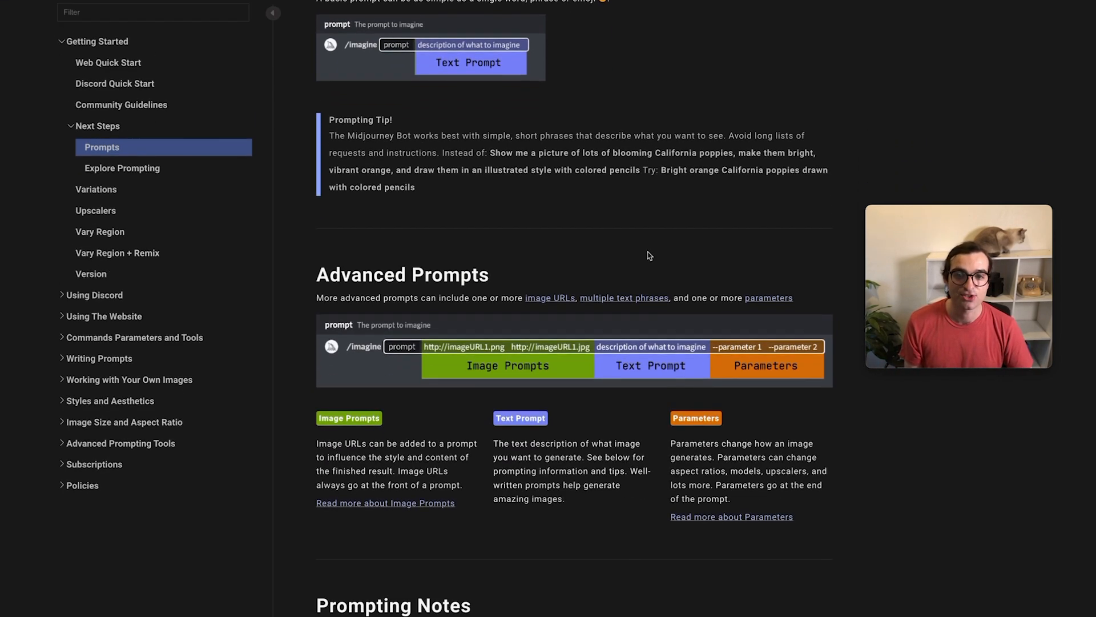
scroll(510, 286, "down", 3)
scroll(510, 286, "down", 1)
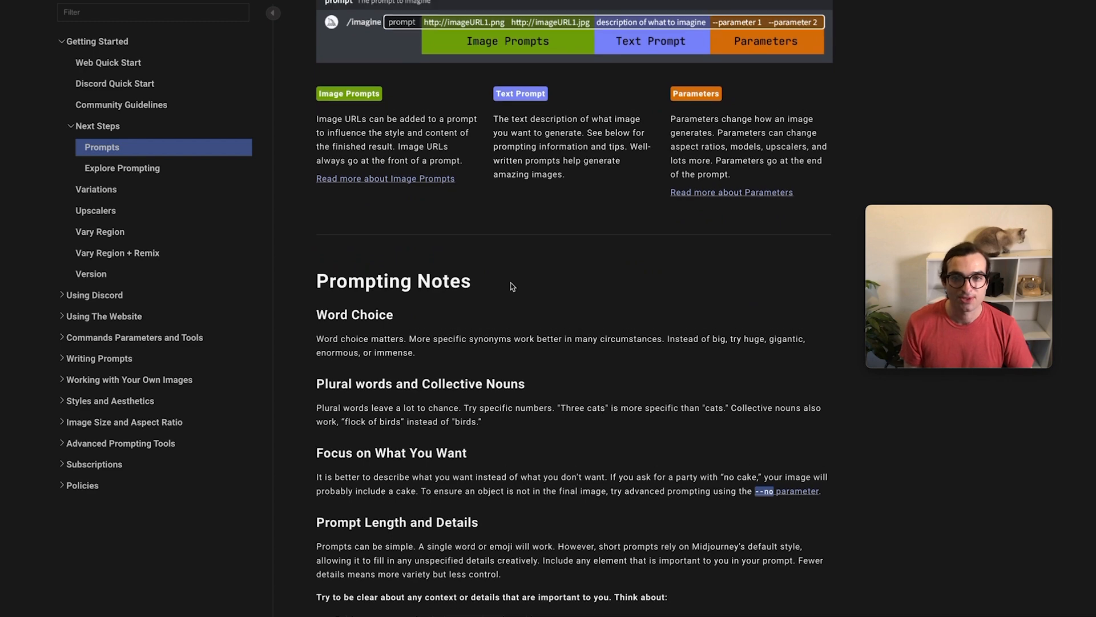
scroll(510, 286, "up", 2)
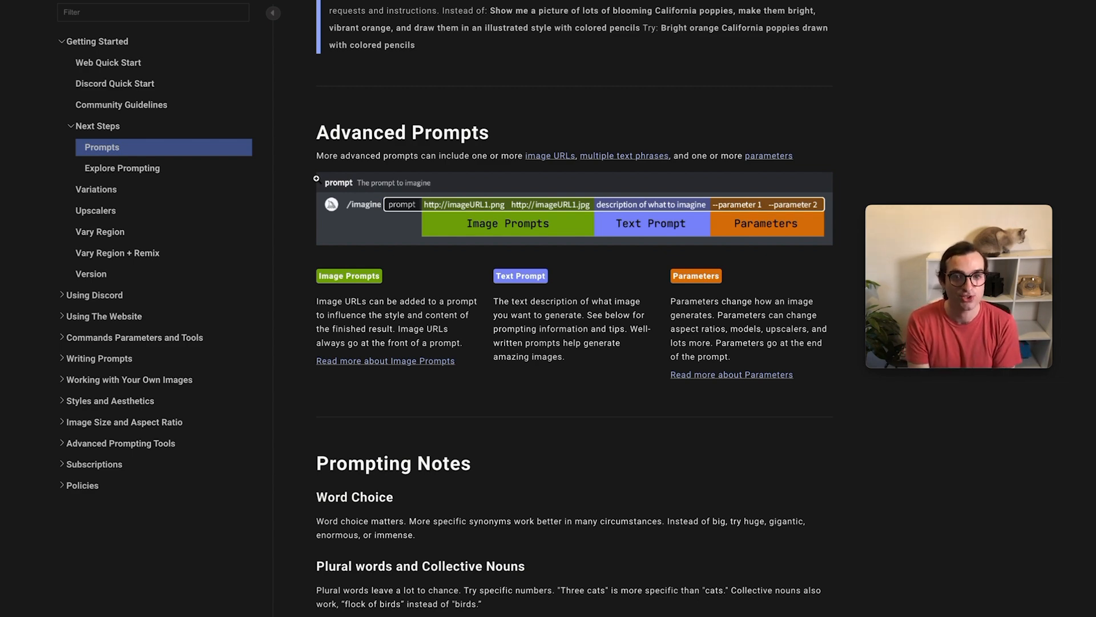
scroll(315, 179, "down", 5)
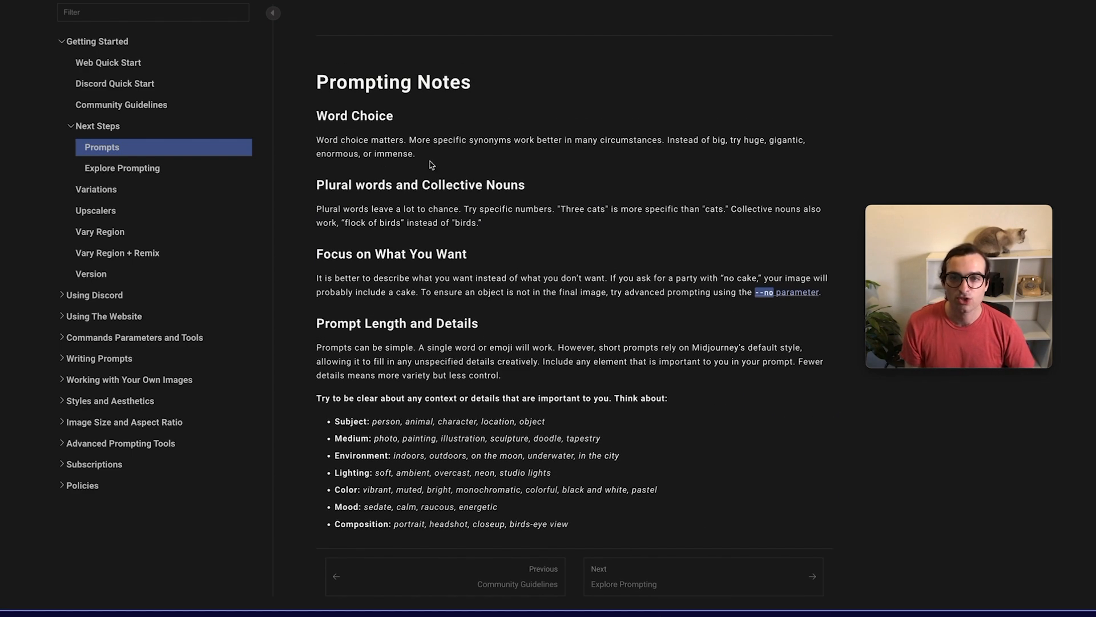
Open the Explore Prompting guide in Midjourney Docs.
left_click(128, 168)
scroll(517, 254, "down", 1)
scroll(412, 358, "down", 4)
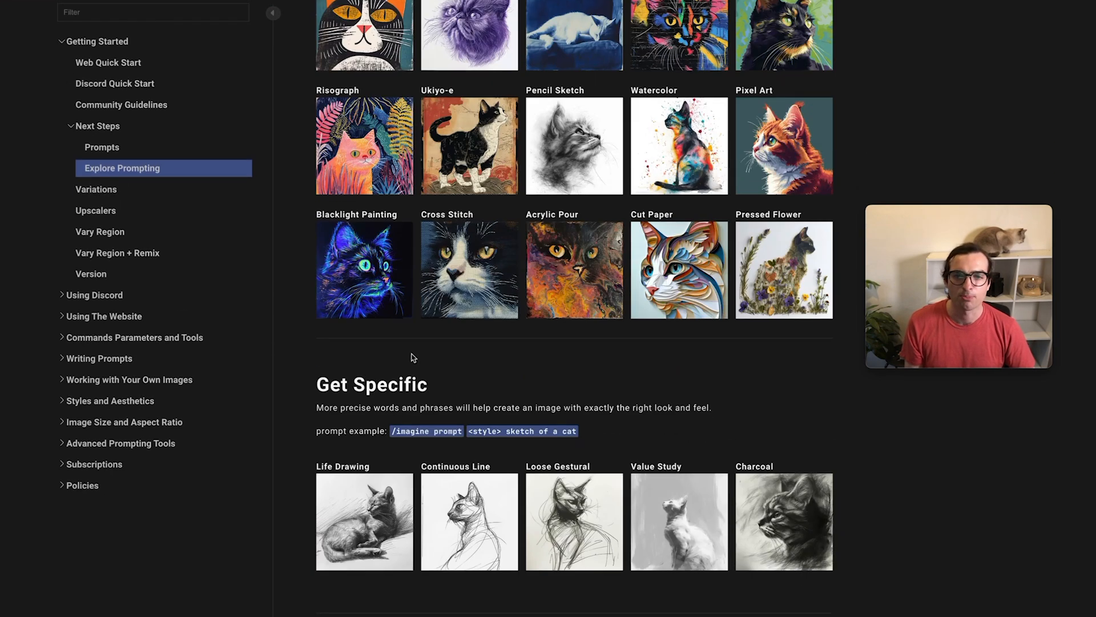
scroll(411, 357, "down", 3)
scroll(411, 358, "down", 3)
scroll(411, 357, "down", 3)
scroll(411, 357, "down", 2)
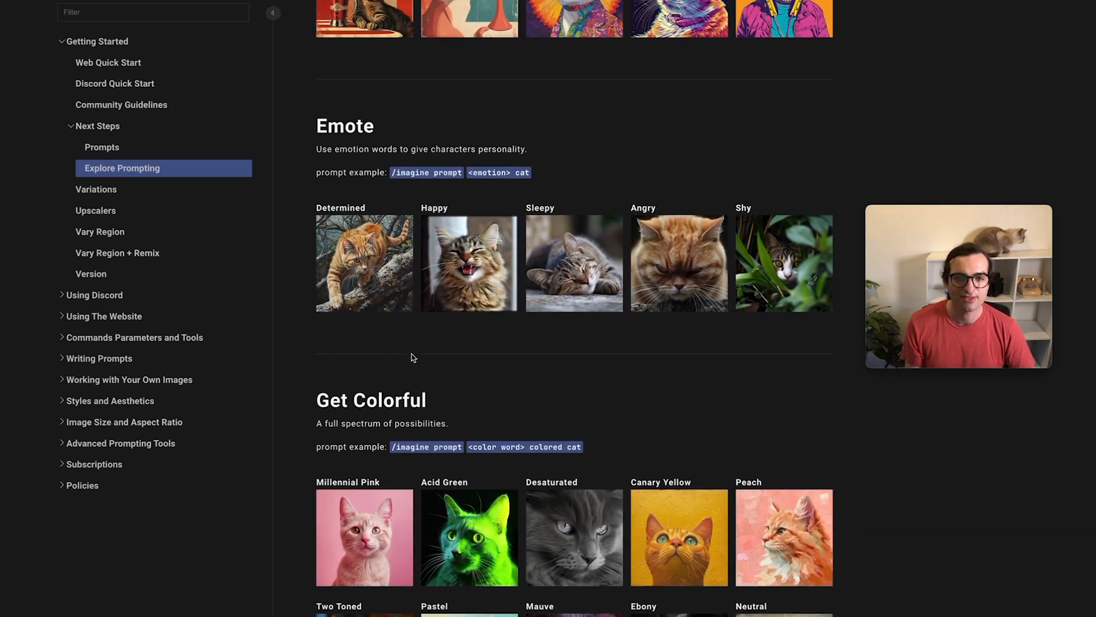
scroll(412, 358, "down", 4)
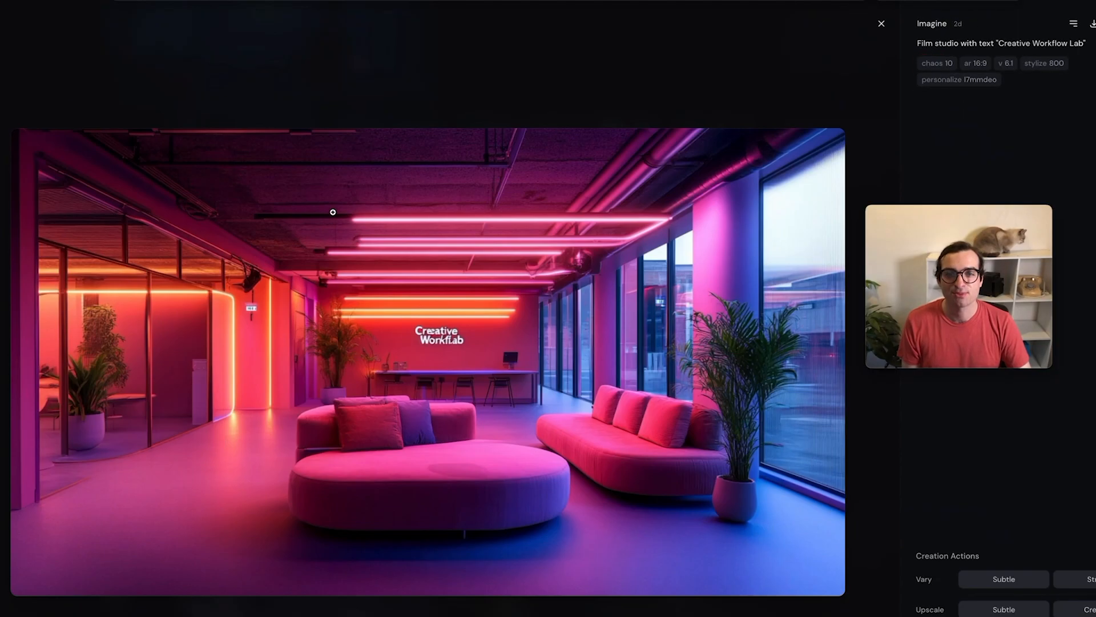
Submit the 'realistic train' prompt with Variety set to 20 and return to the gallery.
key("Right")
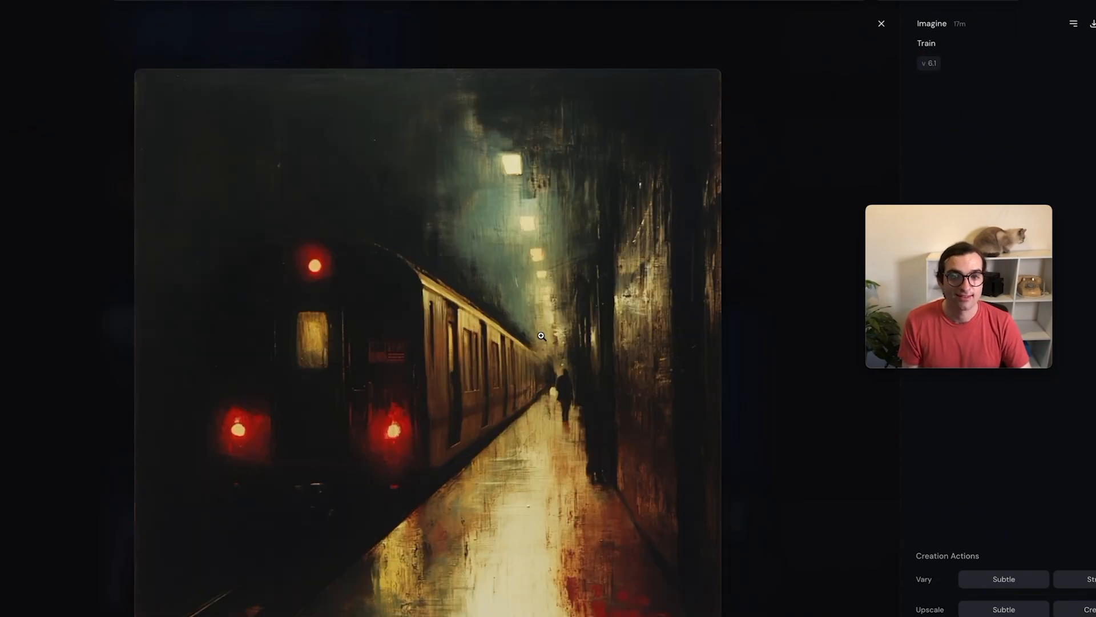
key("Right")
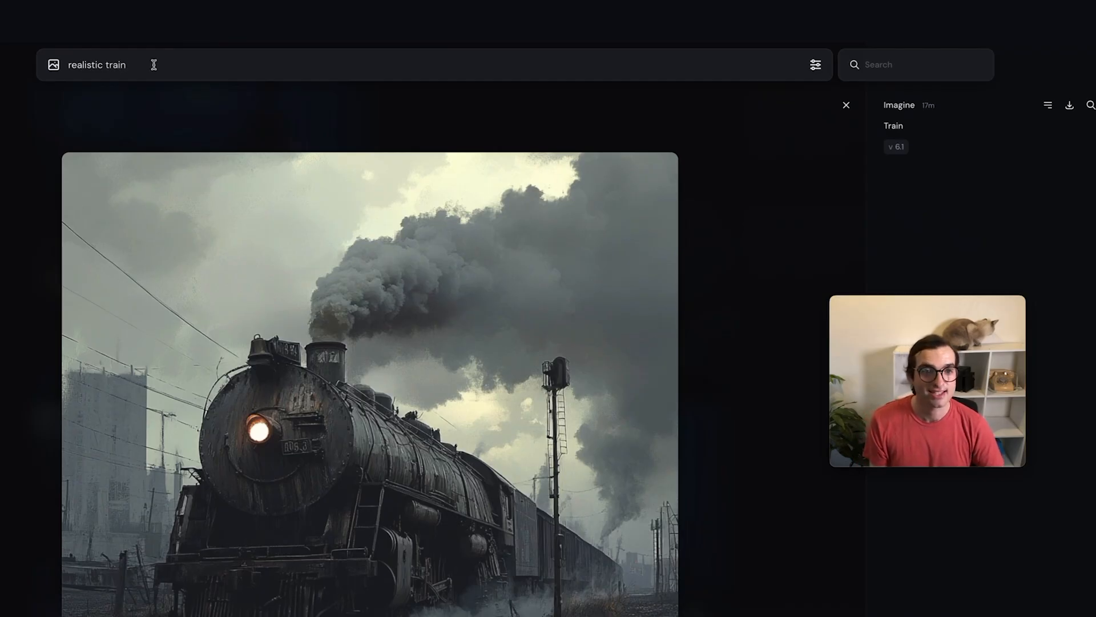
left_click(815, 68)
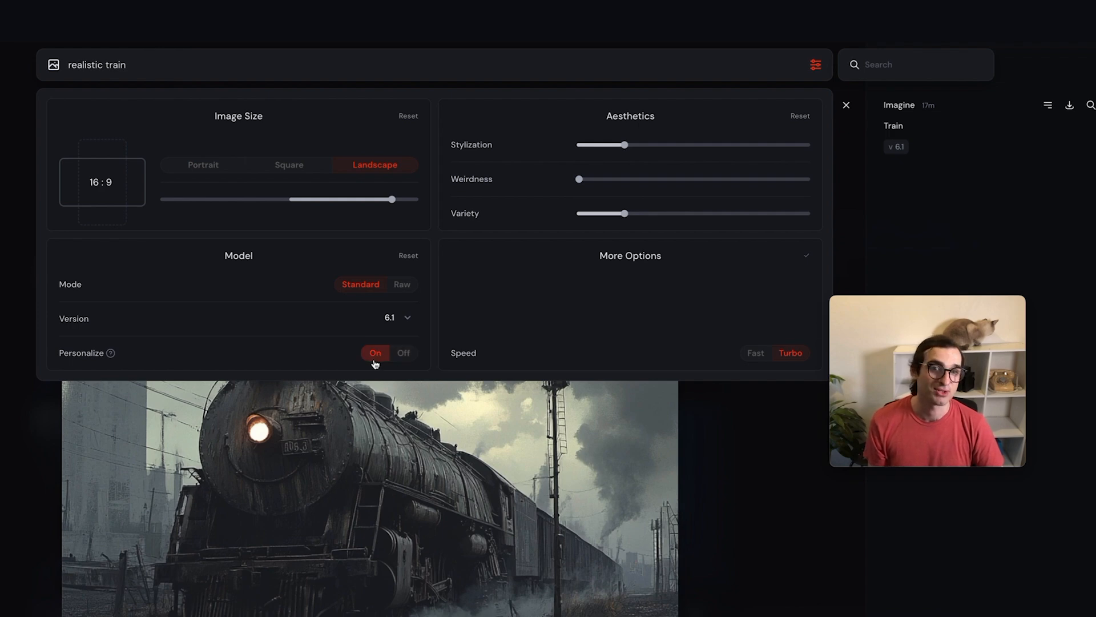
mouse_move(625, 214)
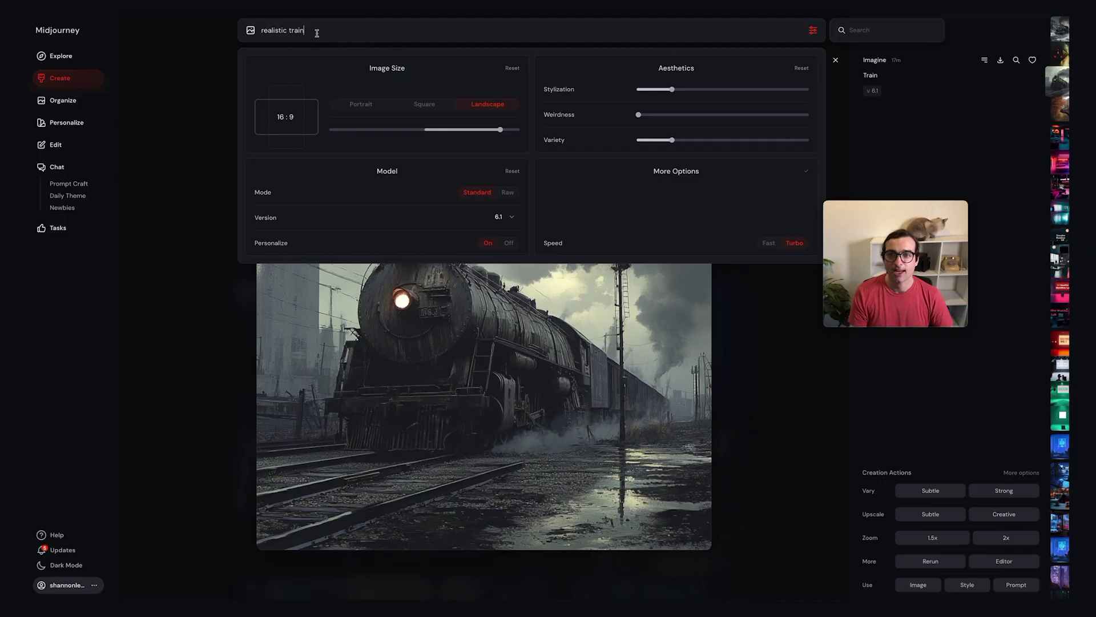
left_click(318, 33)
key("ctrl+a")
key("BackSpace")
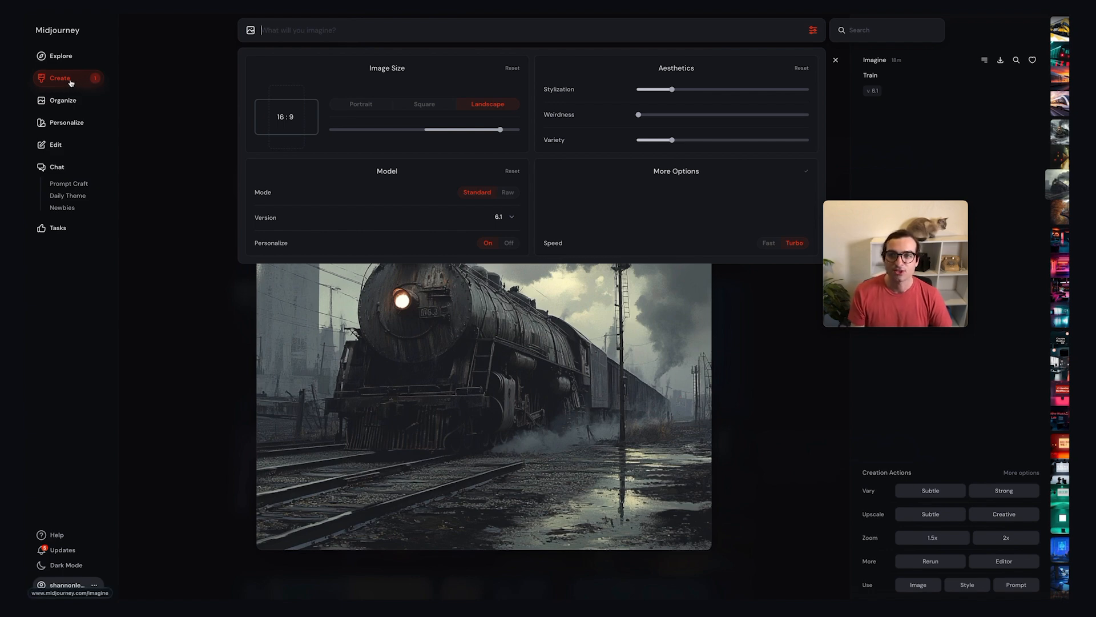
left_click(77, 83)
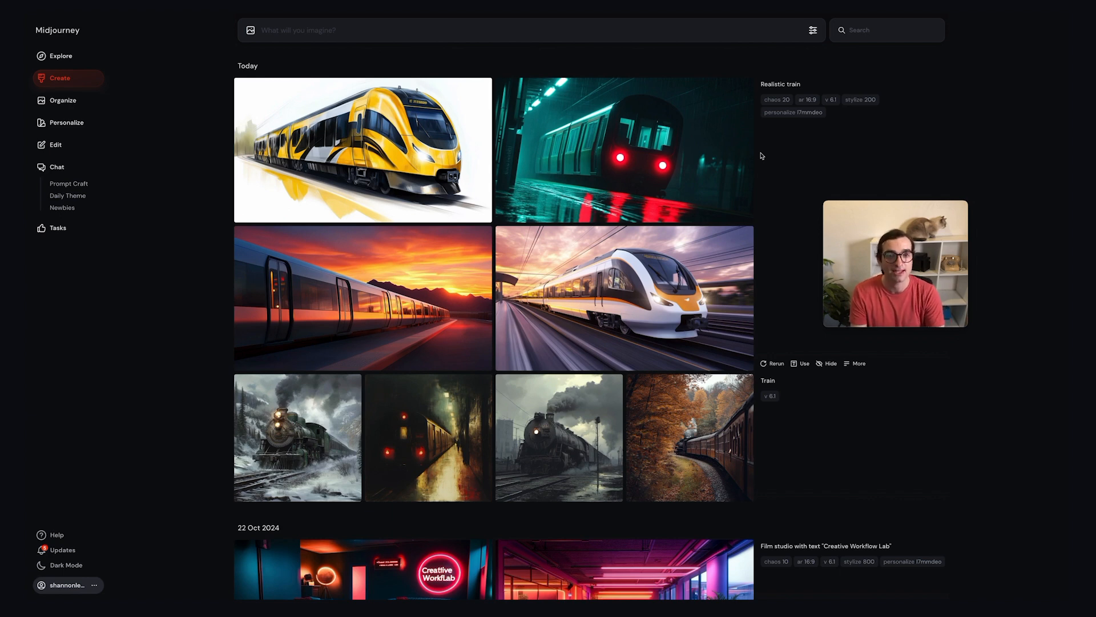
Start a Creative upscale of the green subway train image with red headlights.
left_click(662, 148)
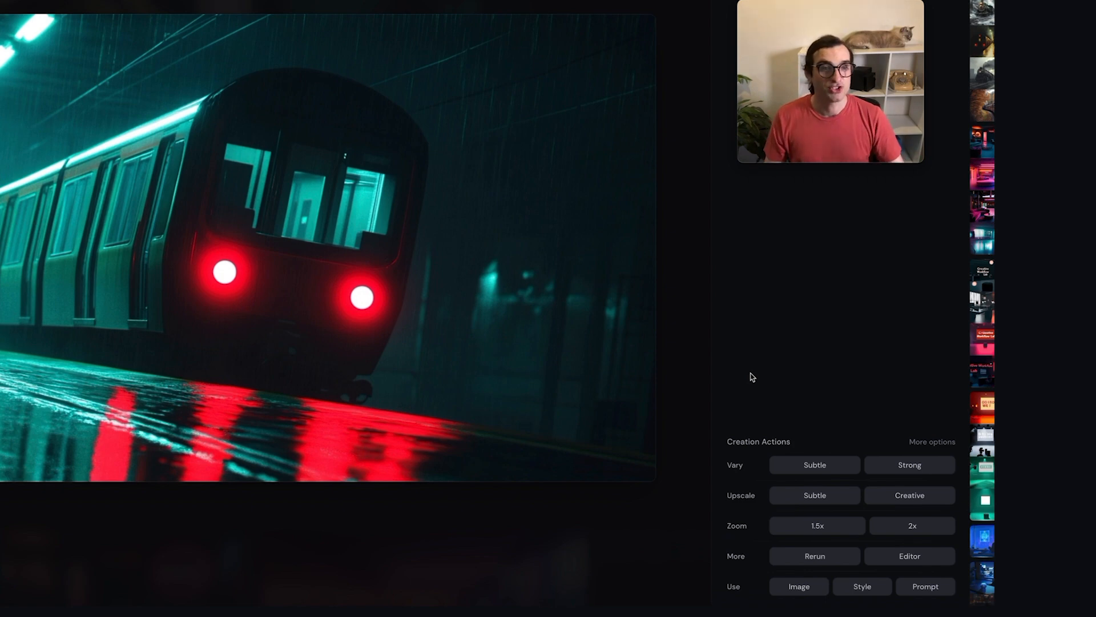
mouse_move(741, 495)
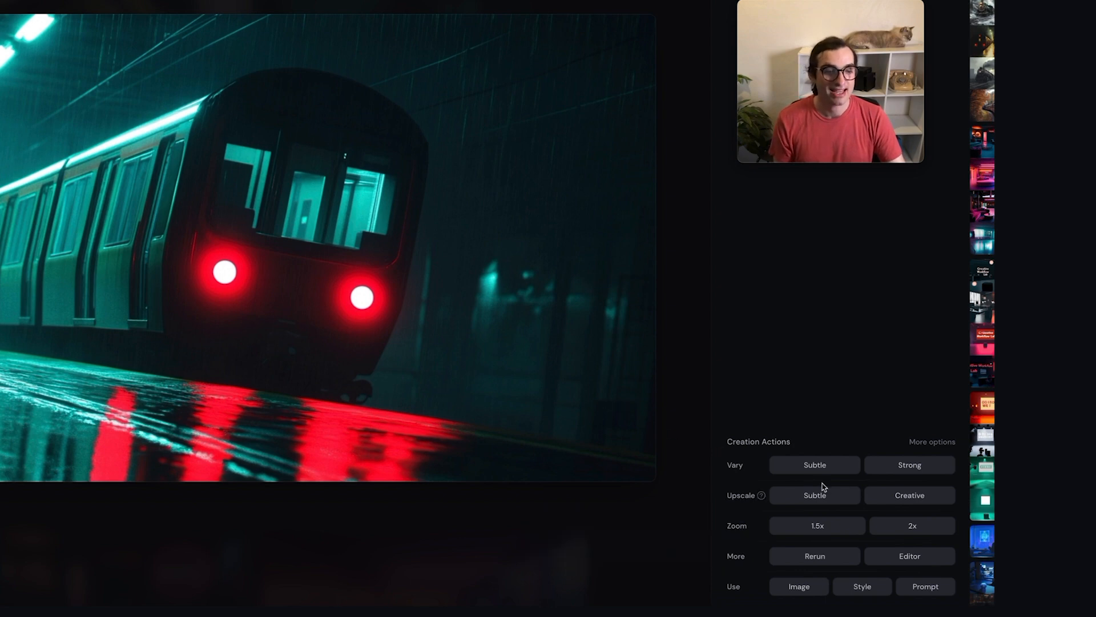
left_click(910, 497)
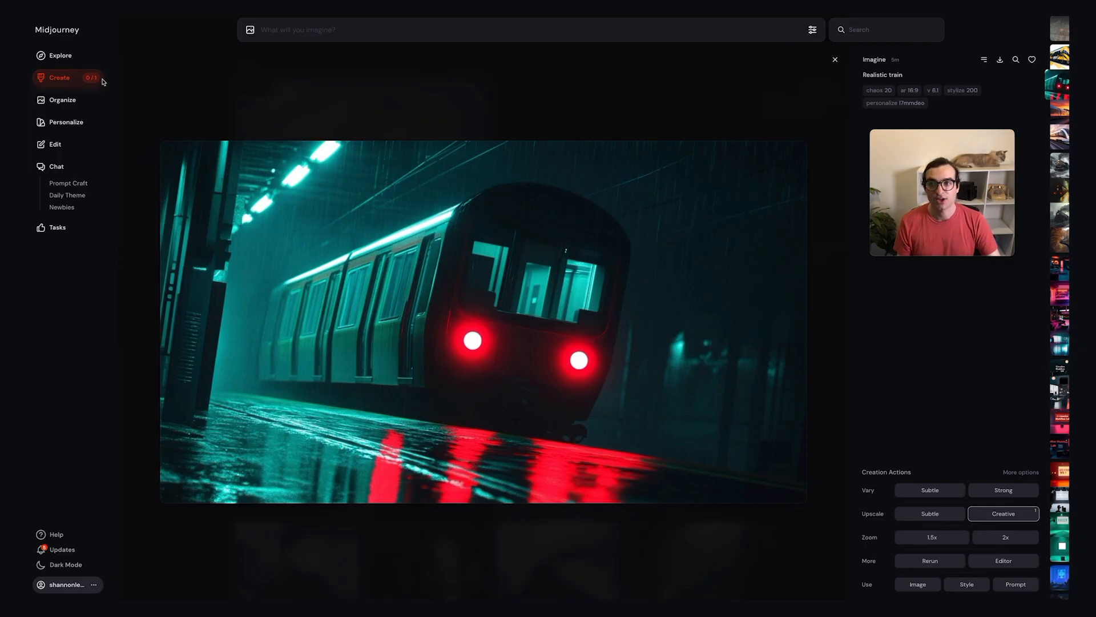
Watch the upscale finish in the gallery and open the finished upscaled subway train.
left_click(63, 81)
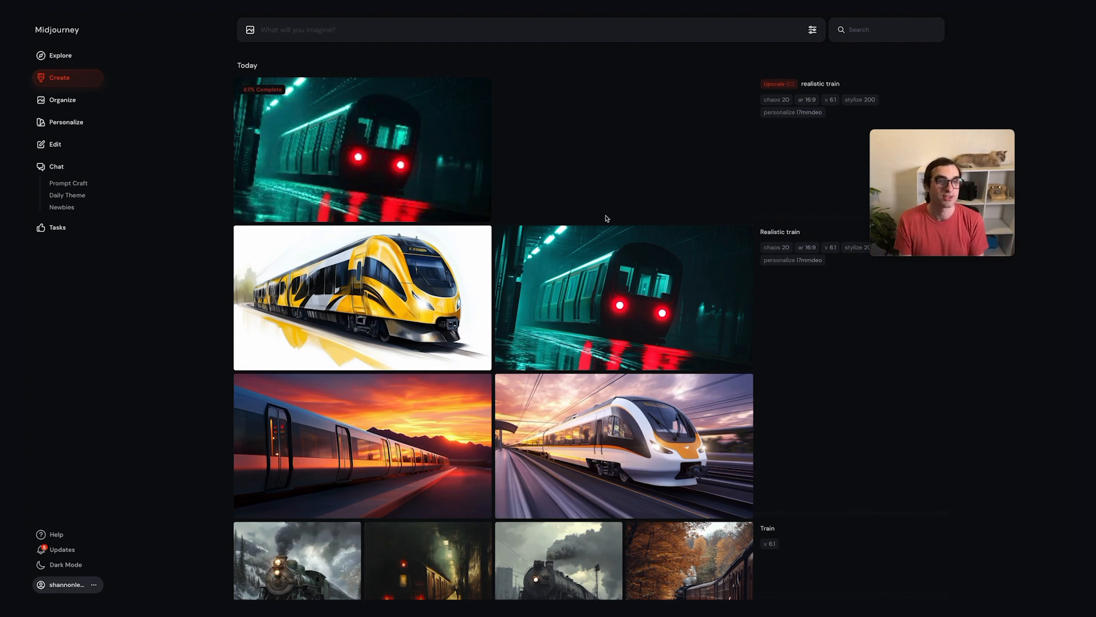
left_click(606, 232)
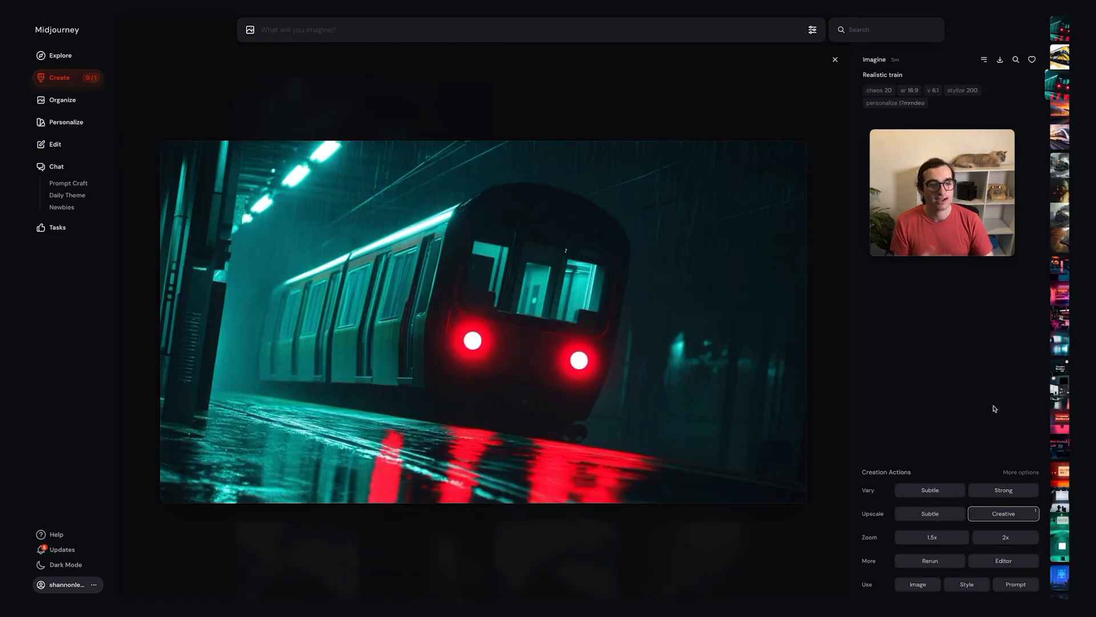
left_click(1017, 519)
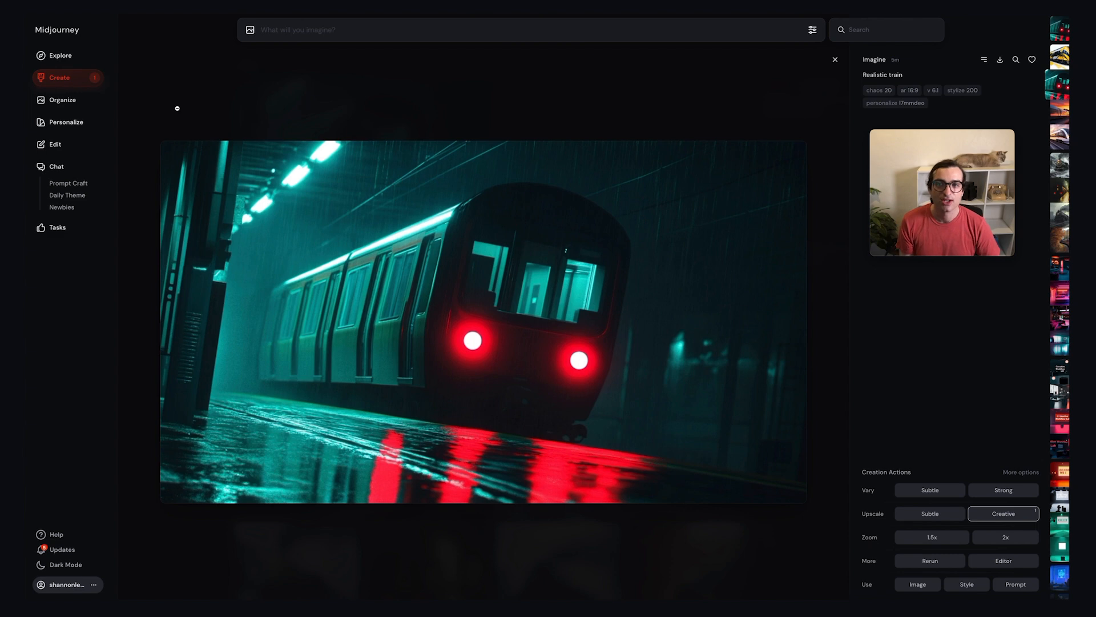
left_click(76, 82)
mouse_move(415, 134)
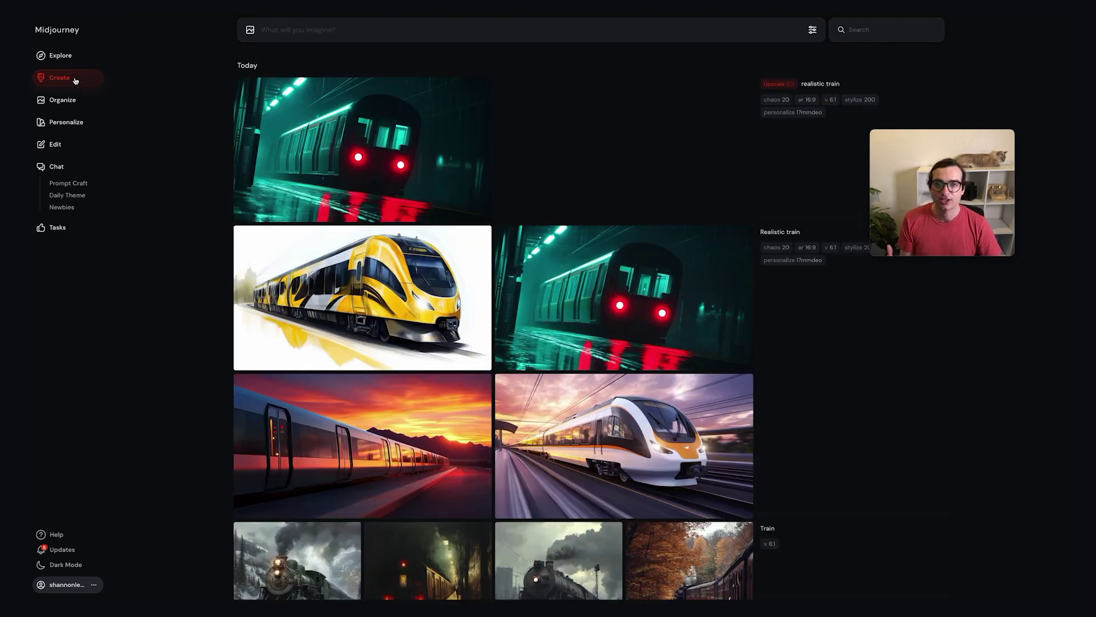
left_click(415, 134)
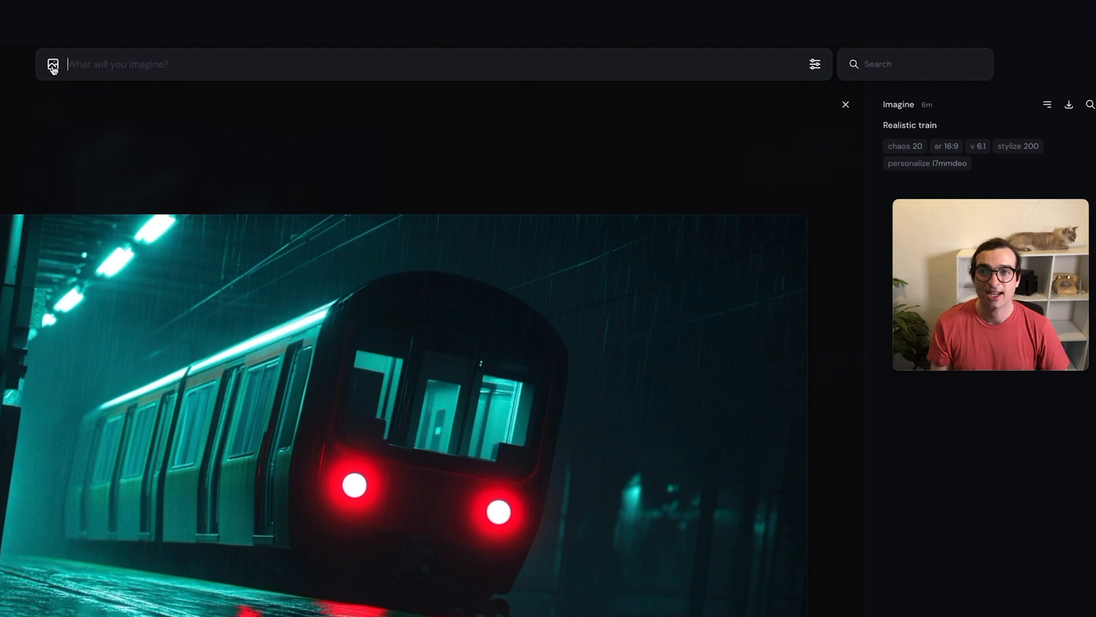
left_click(53, 65)
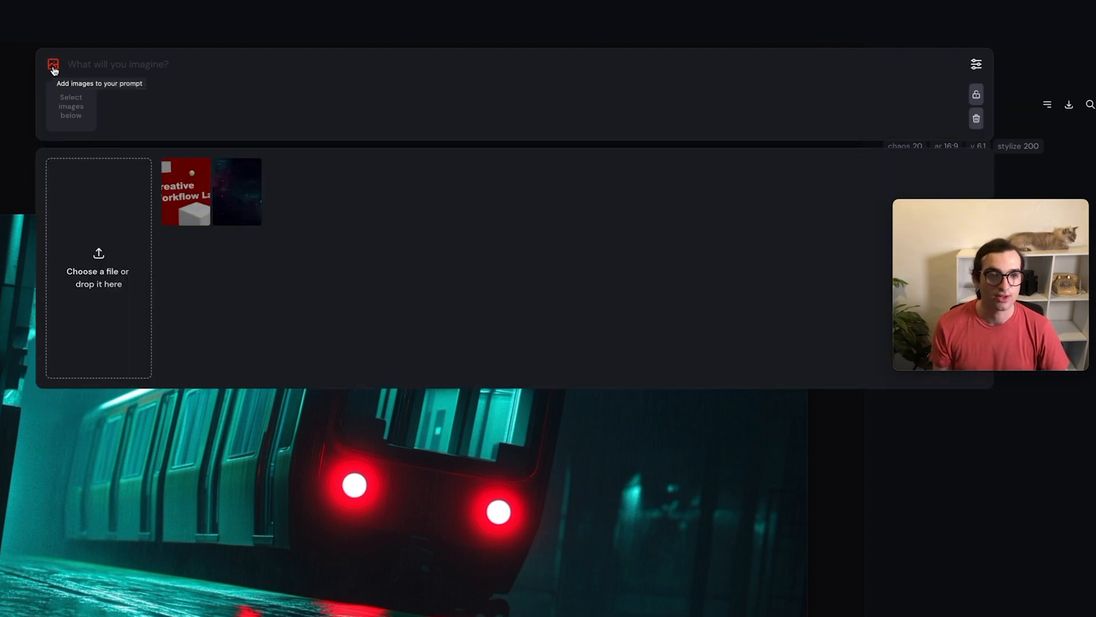
left_click(53, 66)
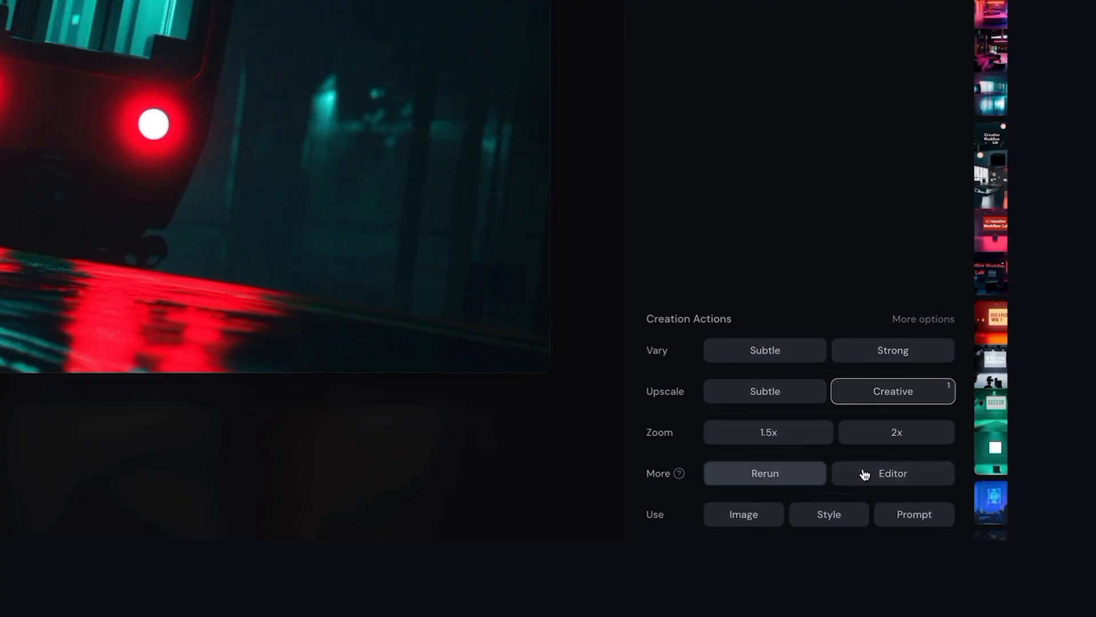
Try opening the subway train in the Full Editor, hitting the Upgrade to Continue modal.
left_click(892, 475)
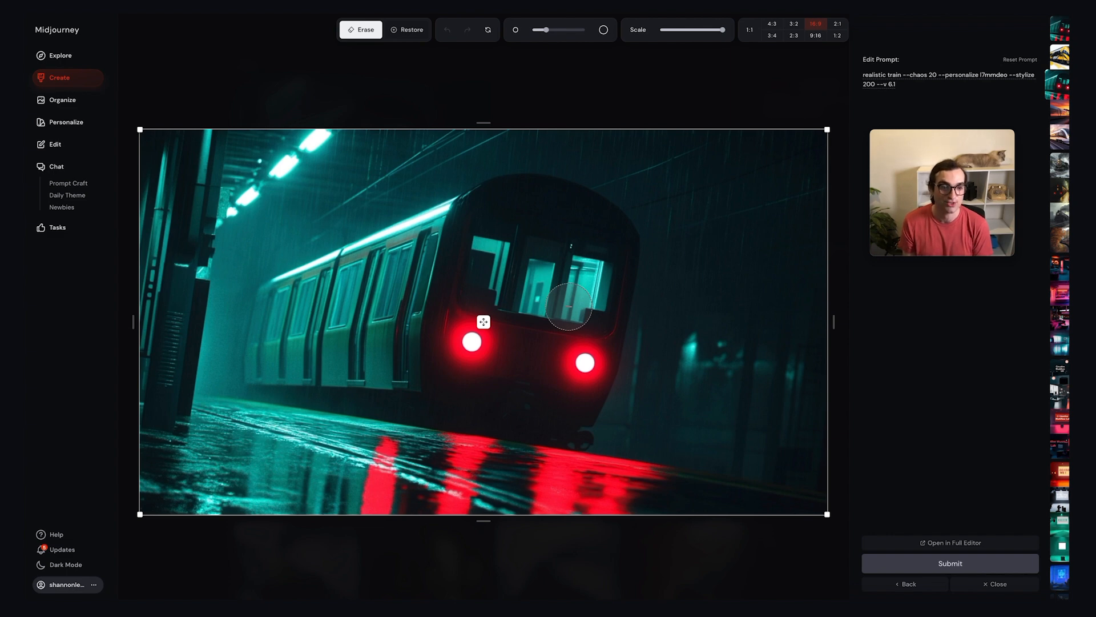
left_click(945, 544)
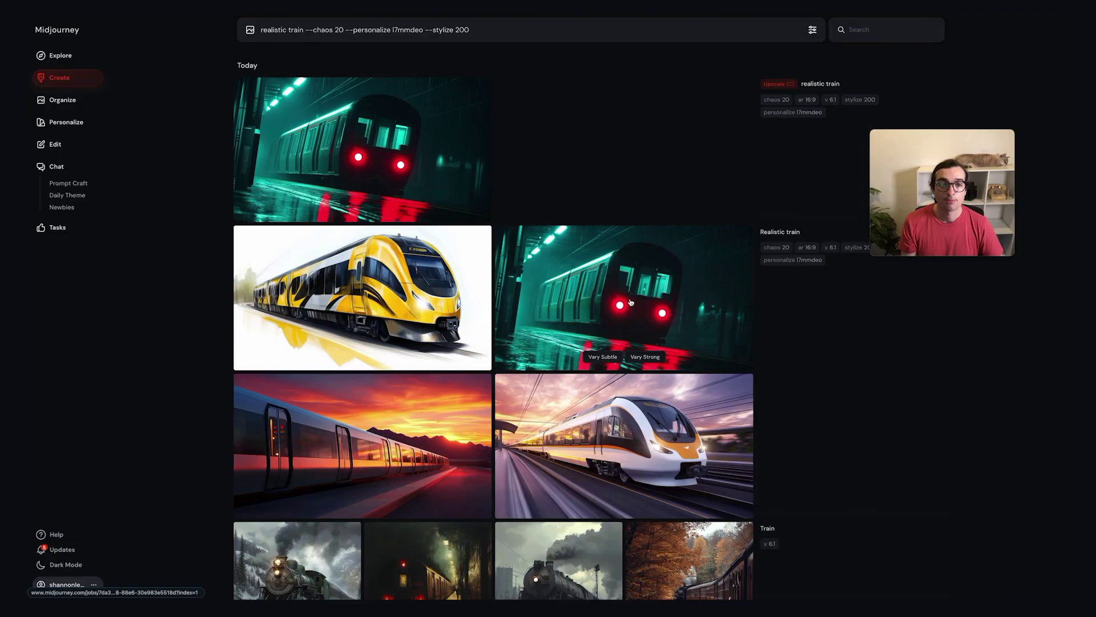
scroll(631, 302, "down", 5)
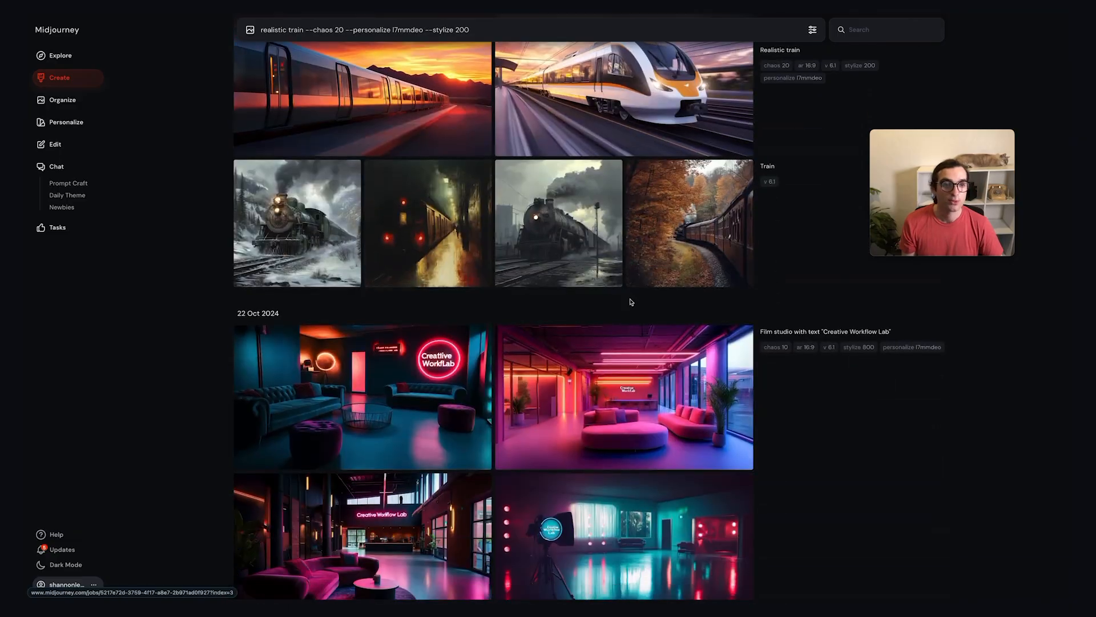
scroll(631, 302, "down", 2)
scroll(630, 302, "down", 1)
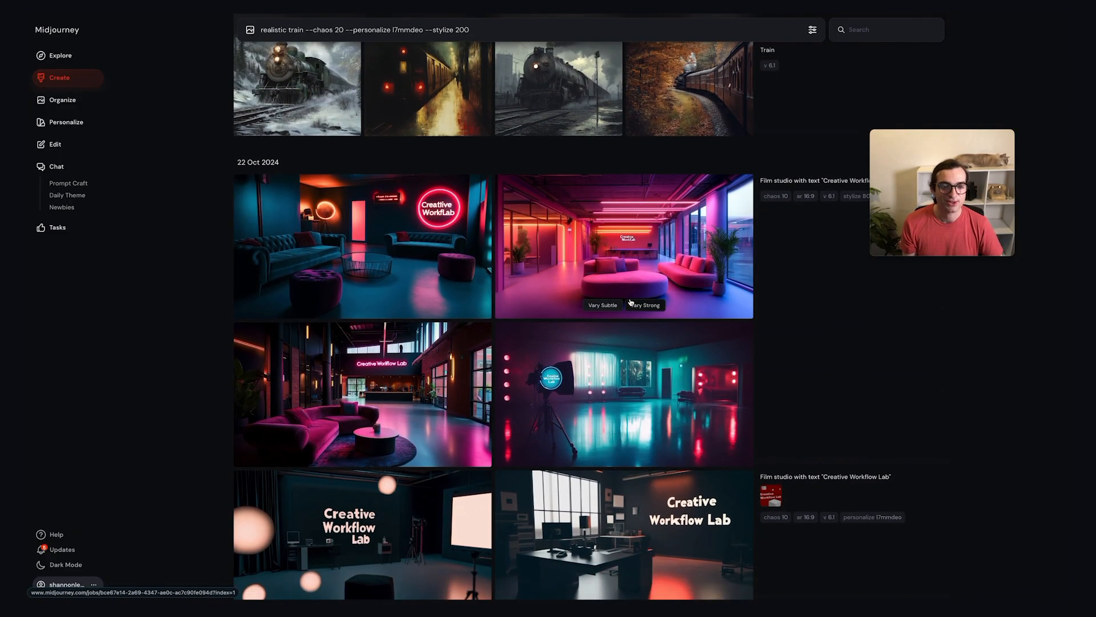
scroll(631, 303, "down", 2)
scroll(631, 302, "down", 2)
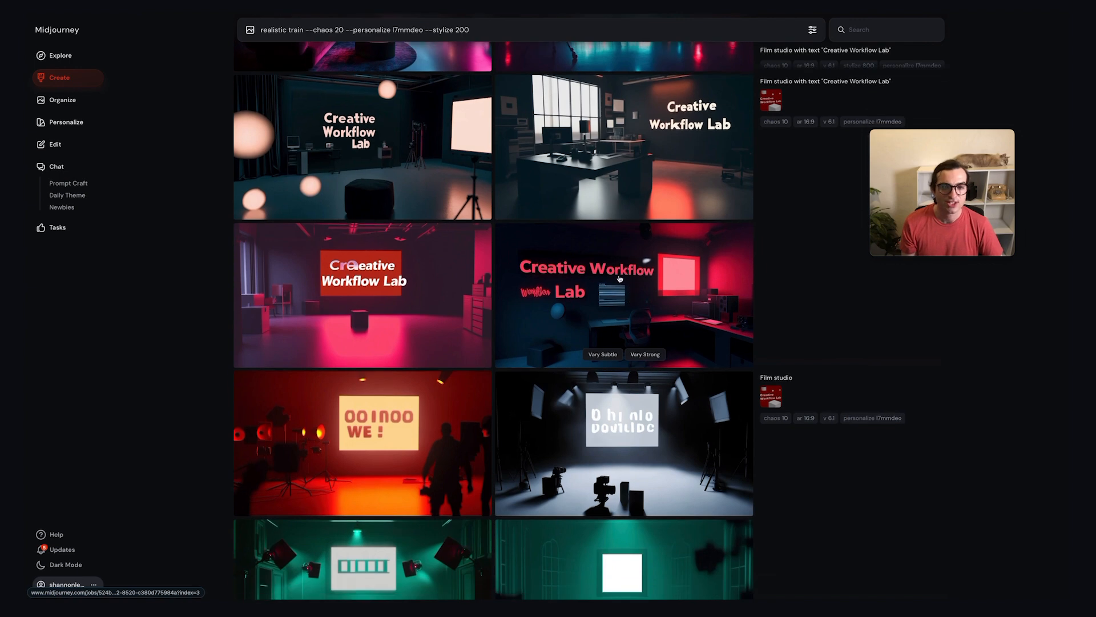
Open the red studio image with the duplicate neon 'Workflow' text in the editor.
left_click(620, 278)
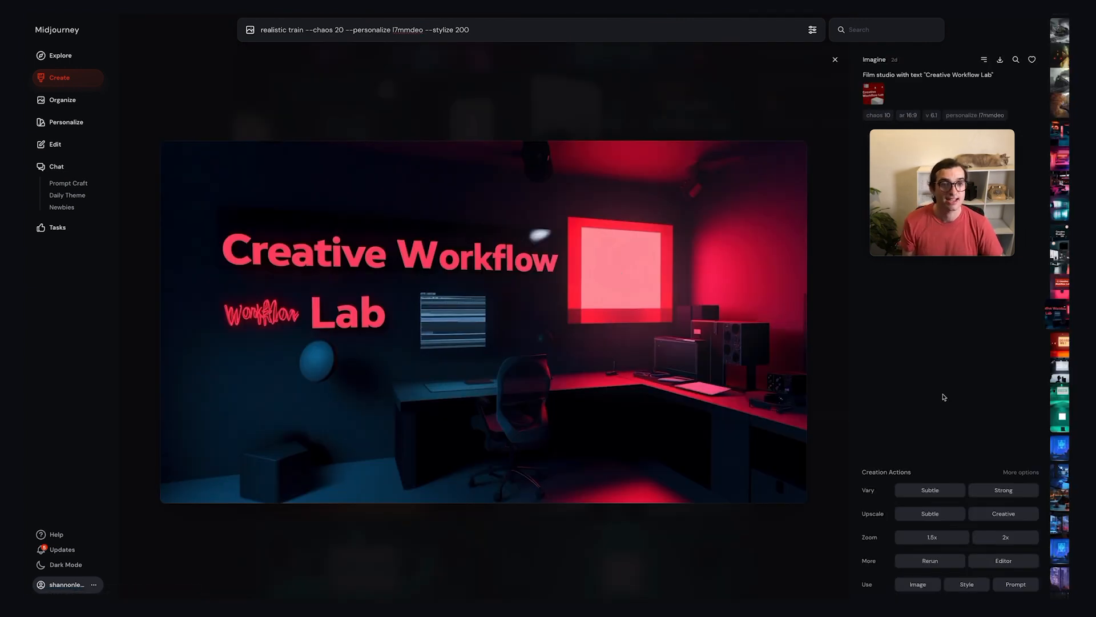
left_click(1003, 560)
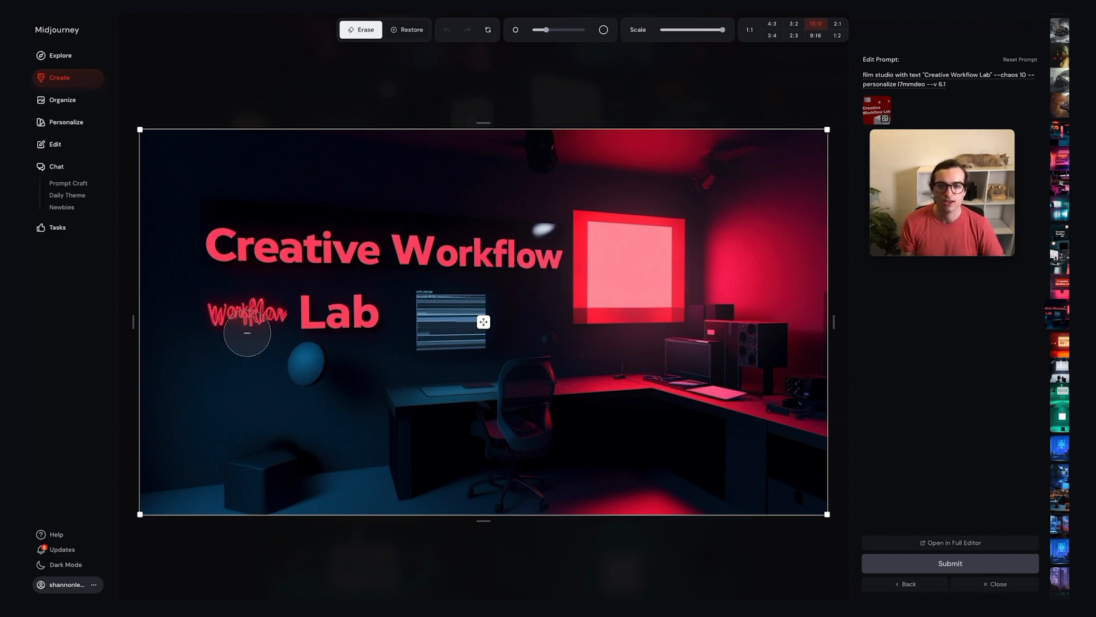
Erase the stray neon 'Workflow' text and select the scene description to replace it with 'wall'.
left_click_drag(247, 334, 263, 318)
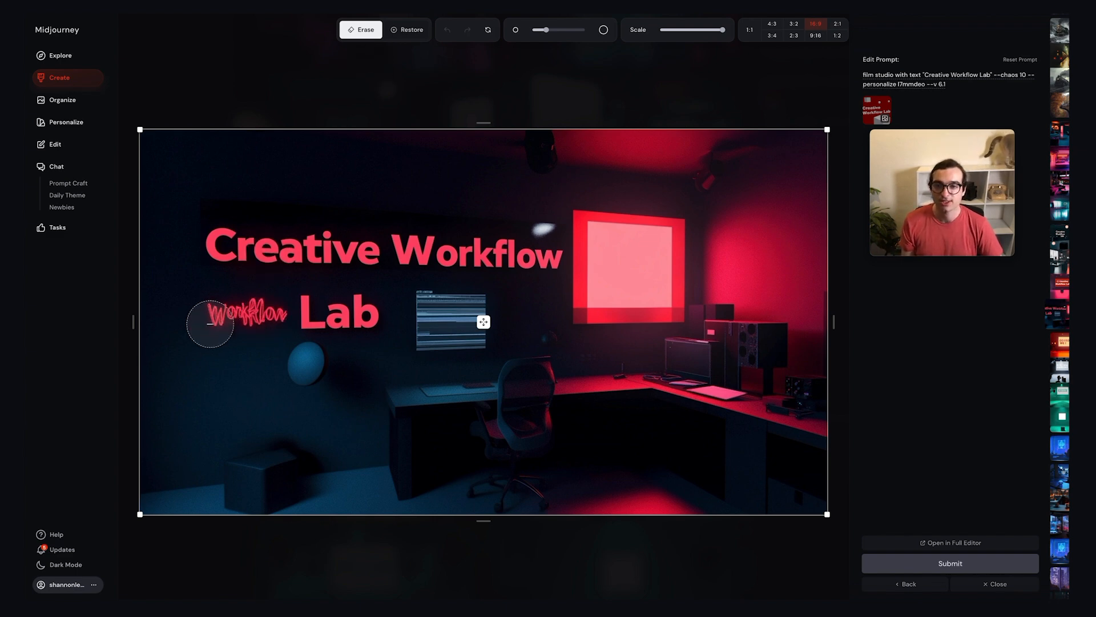
left_click_drag(210, 323, 283, 315)
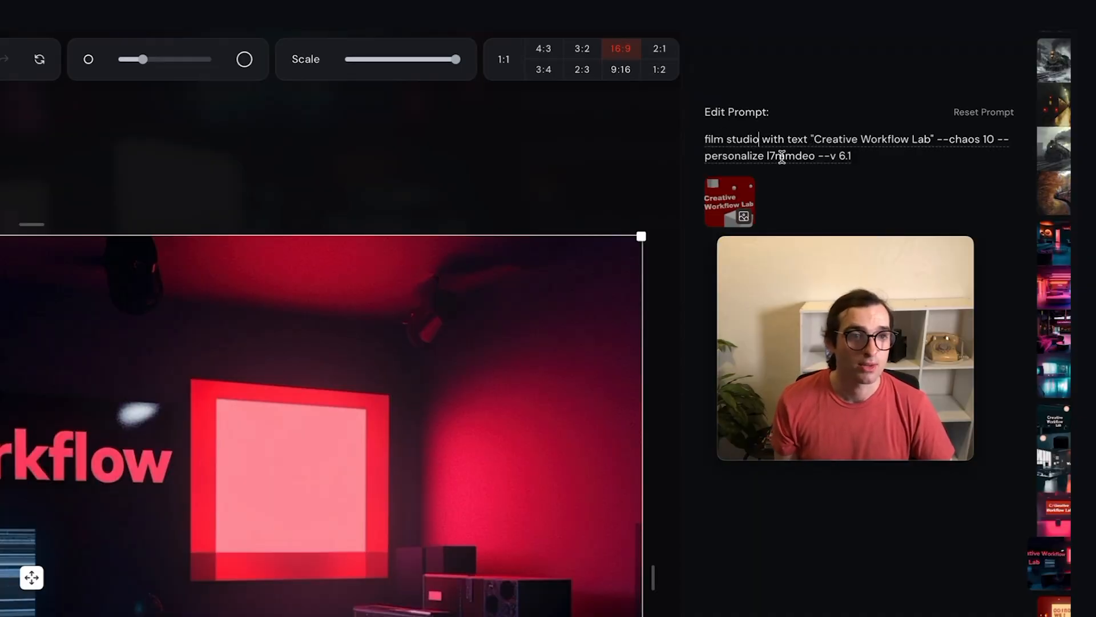
left_click_drag(932, 138, 702, 140)
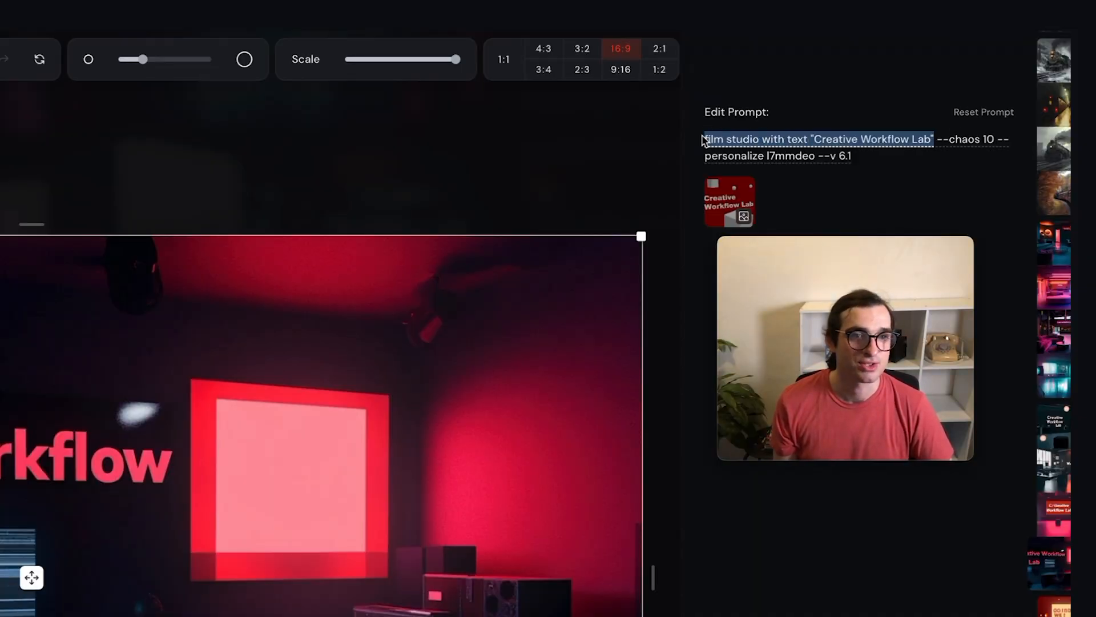
type("wall")
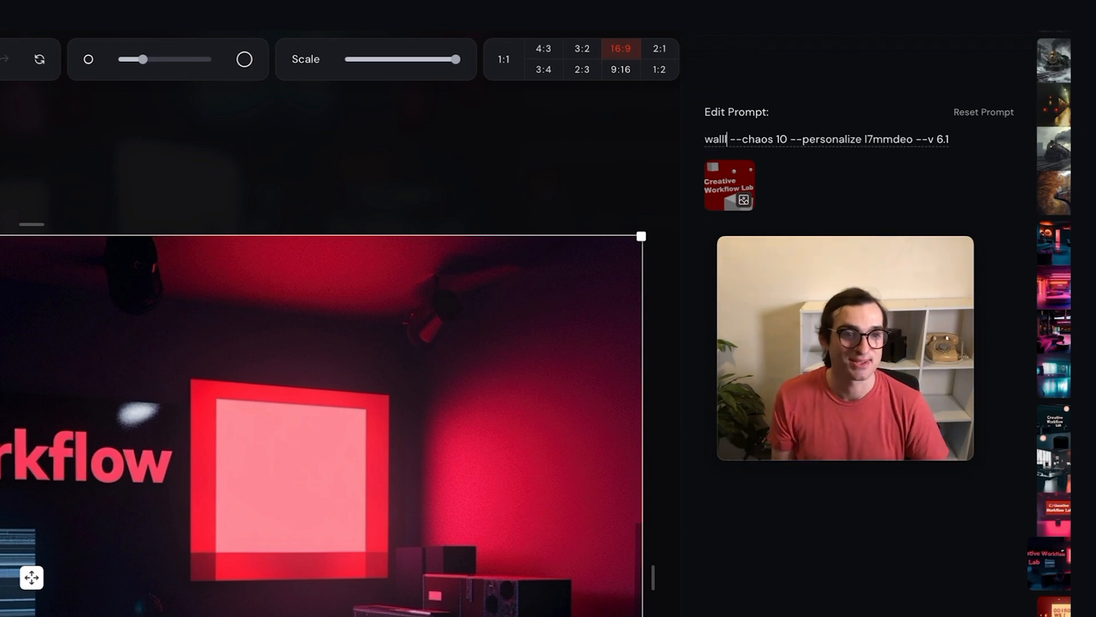
scroll(870, 496, "down", 6)
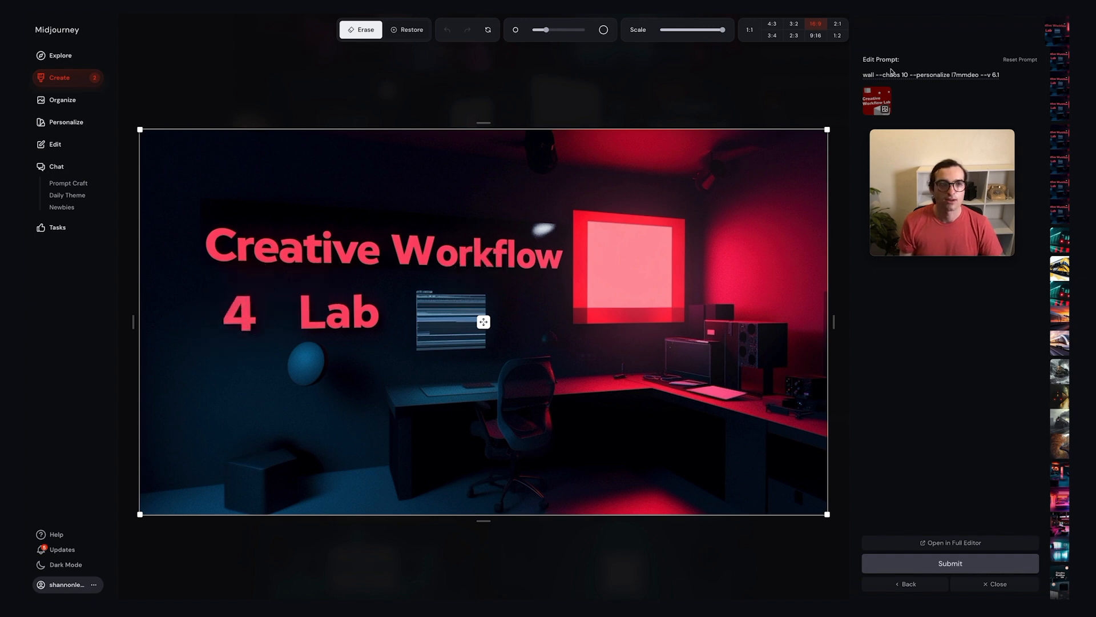
Switch to the variation with a stray 'B' beside Lab and brush-erase the B.
left_click(1062, 57)
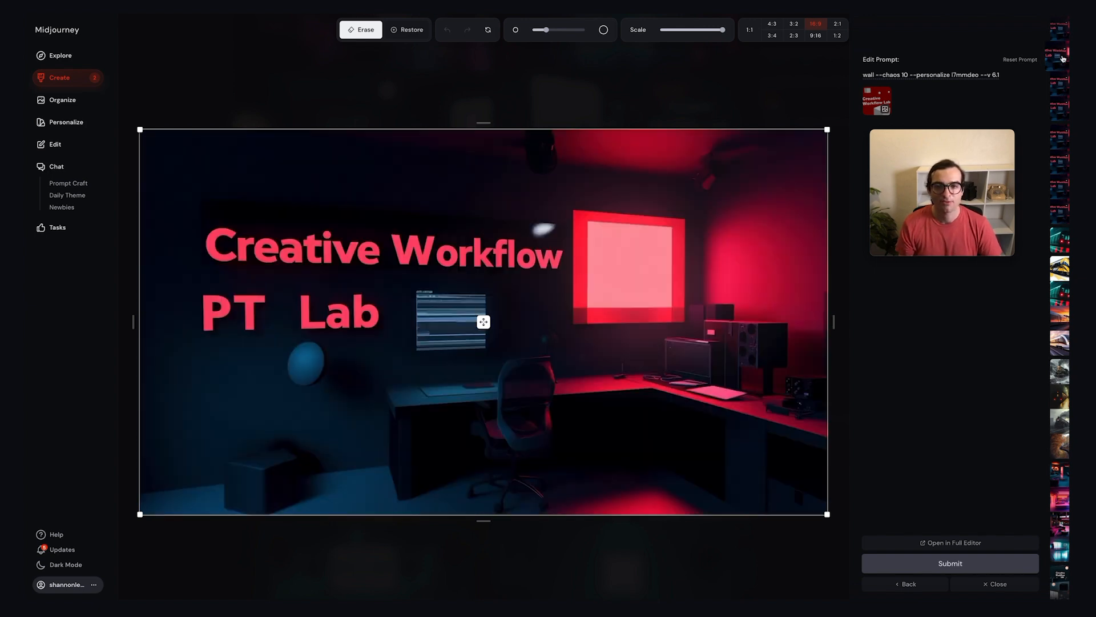
left_click(1062, 82)
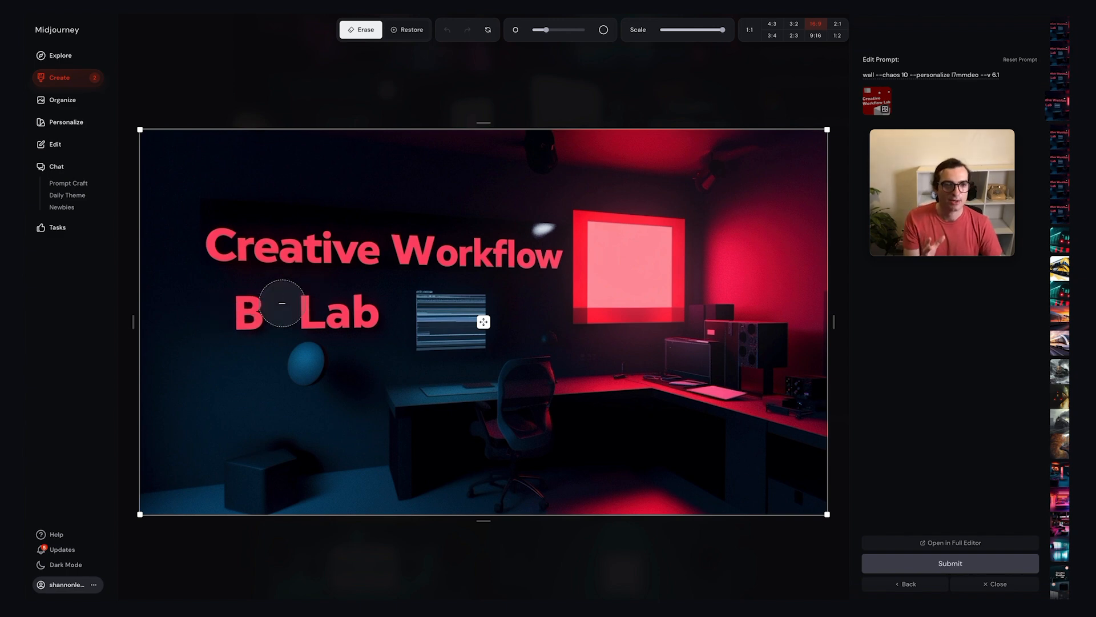
left_click_drag(245, 303, 238, 323)
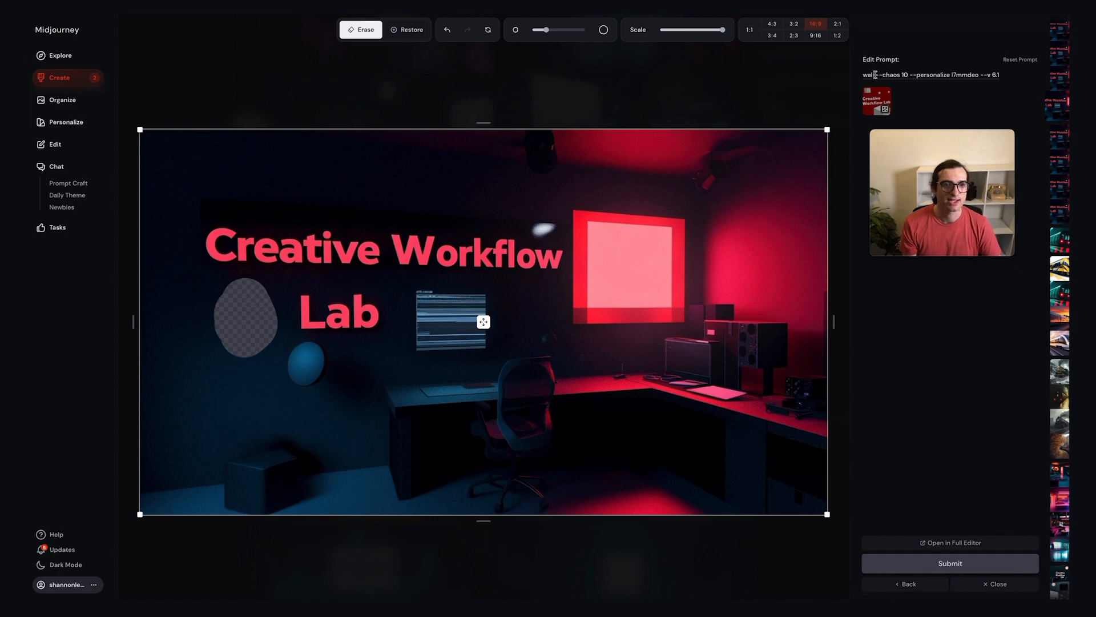
Trim the edit prompt to 'empty wall --v 6.1' and submit the erase edit.
left_click_drag(875, 75, 860, 77)
type("blank ")
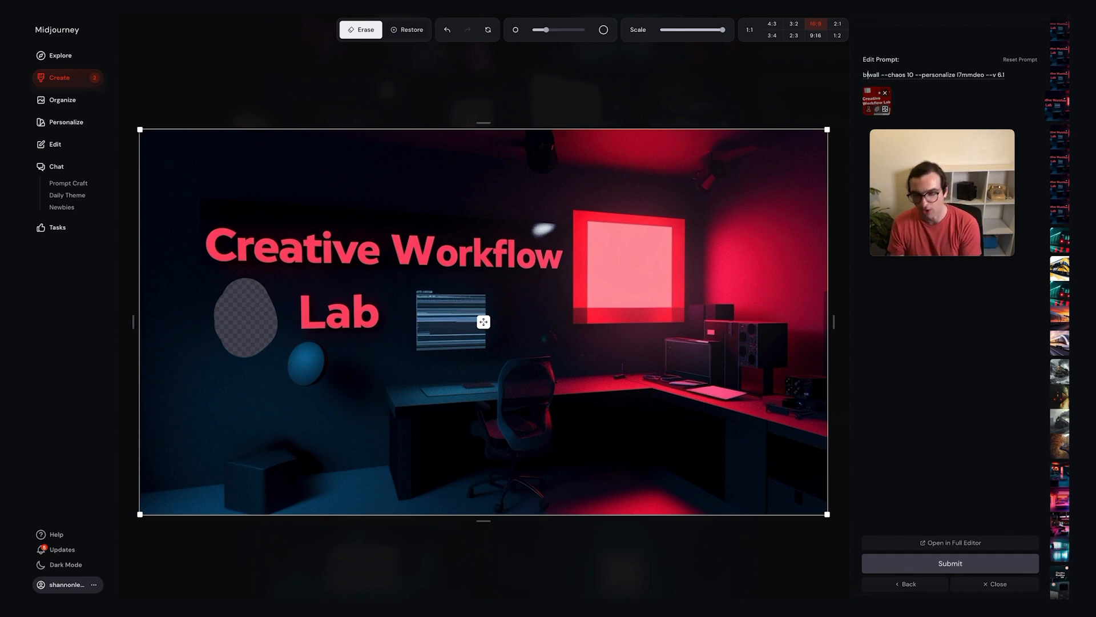
type("empty")
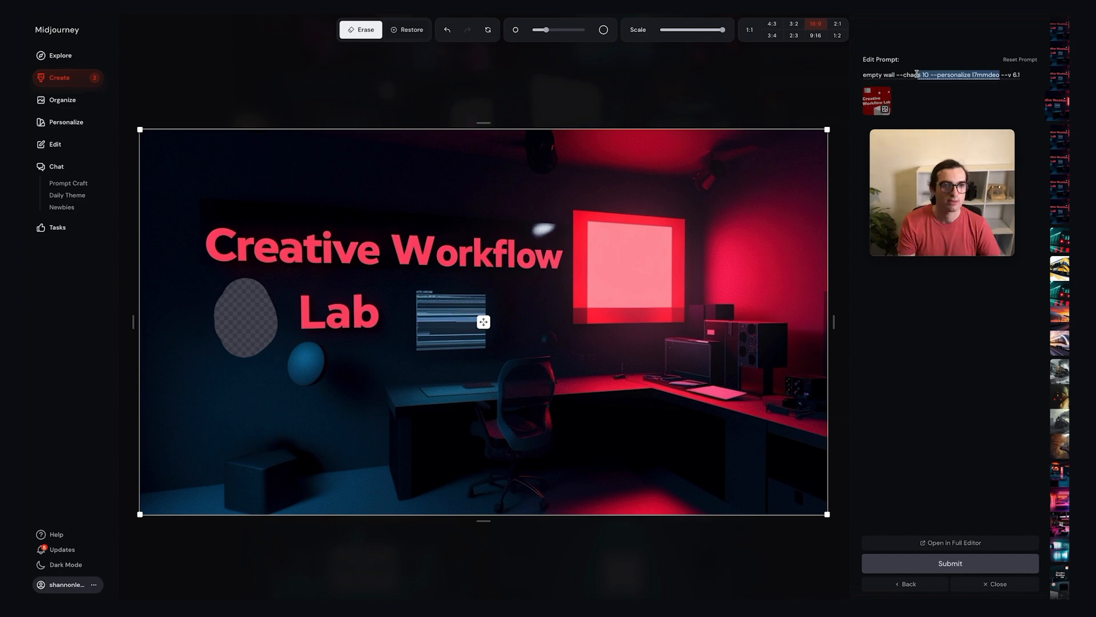
left_click_drag(1000, 75, 979, 76)
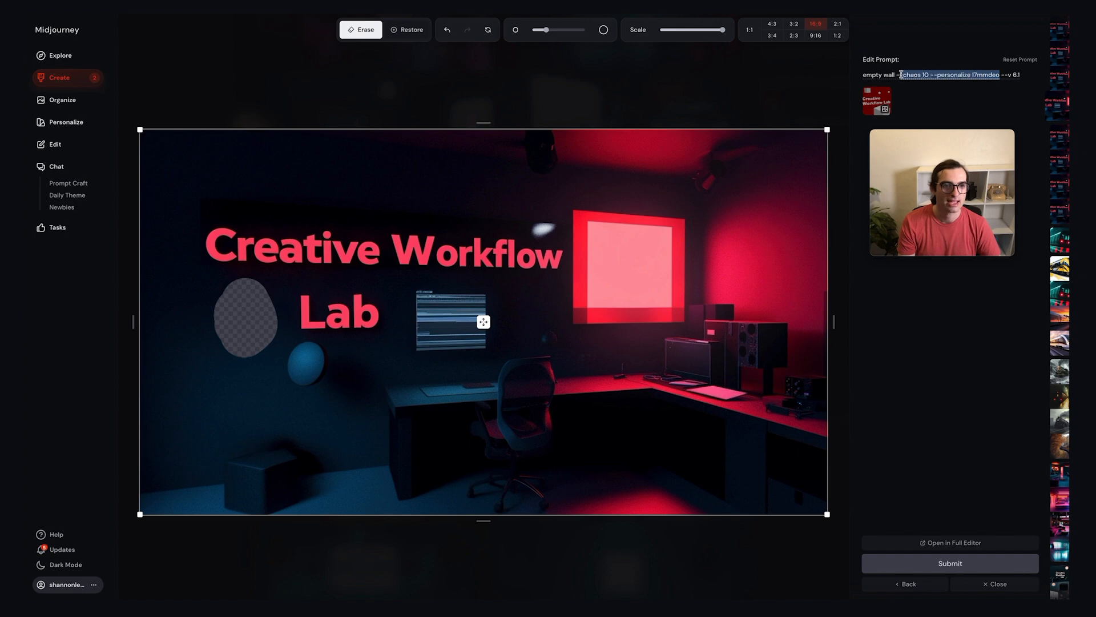
key("BackSpace")
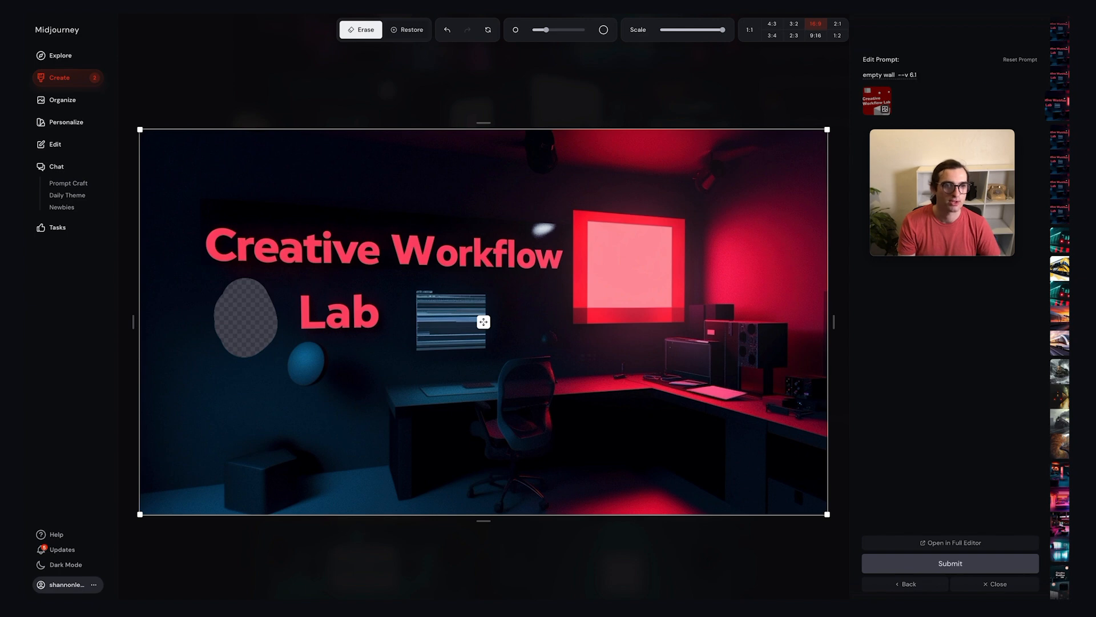
left_click(929, 562)
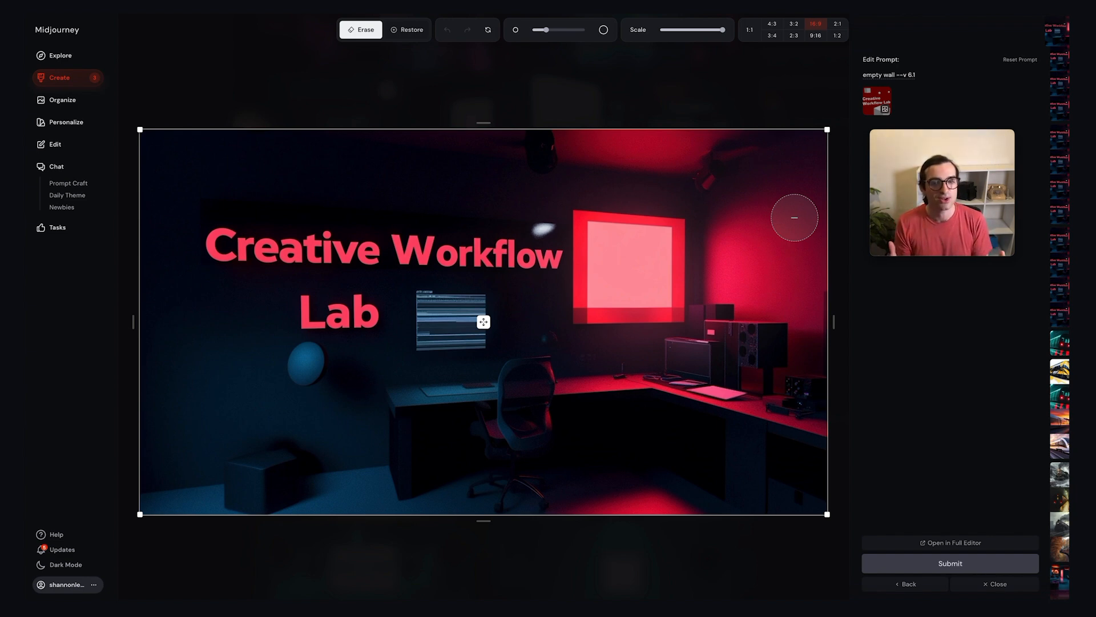
Return from the editor to the regenerated 'Empty wall' studio image view.
left_click(904, 587)
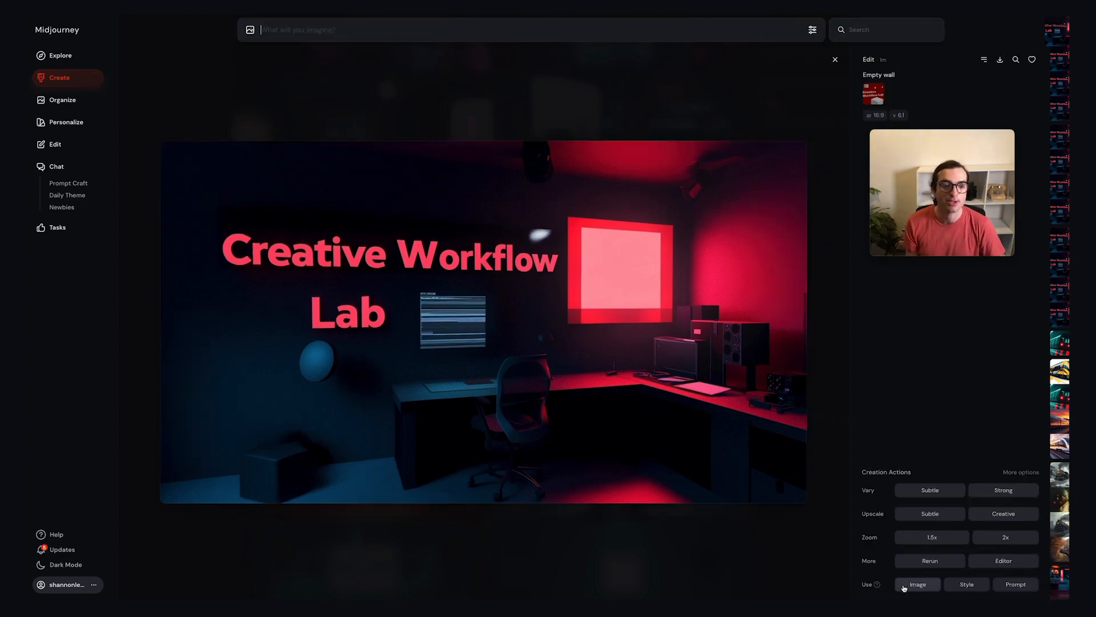
Open the Organize page and filter its gallery to upscaled images only.
left_click(62, 100)
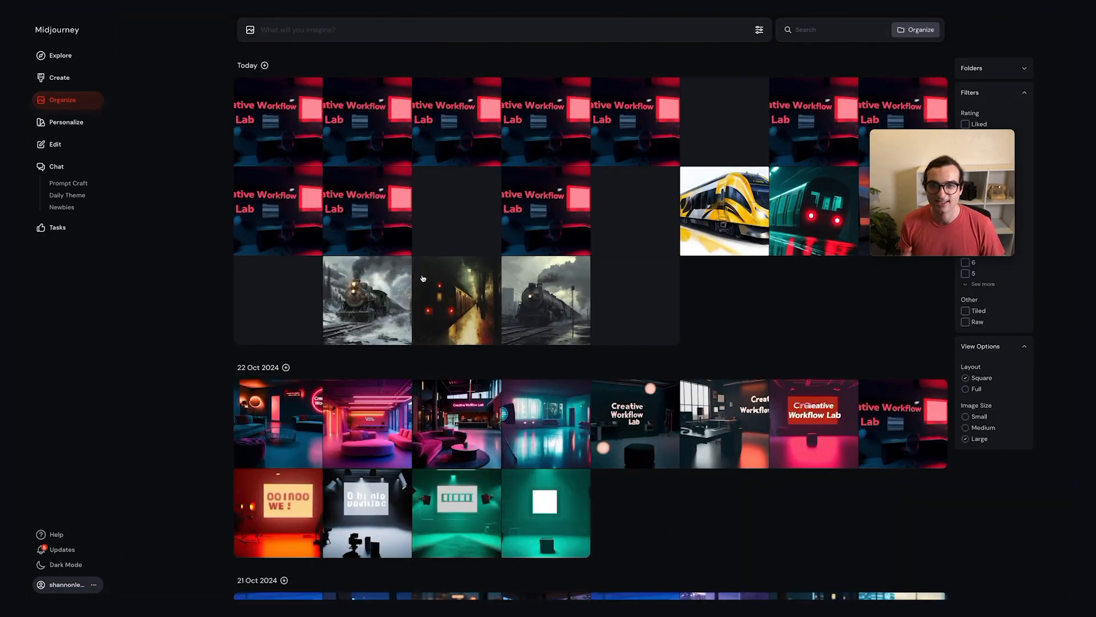
scroll(583, 350, "down", 2)
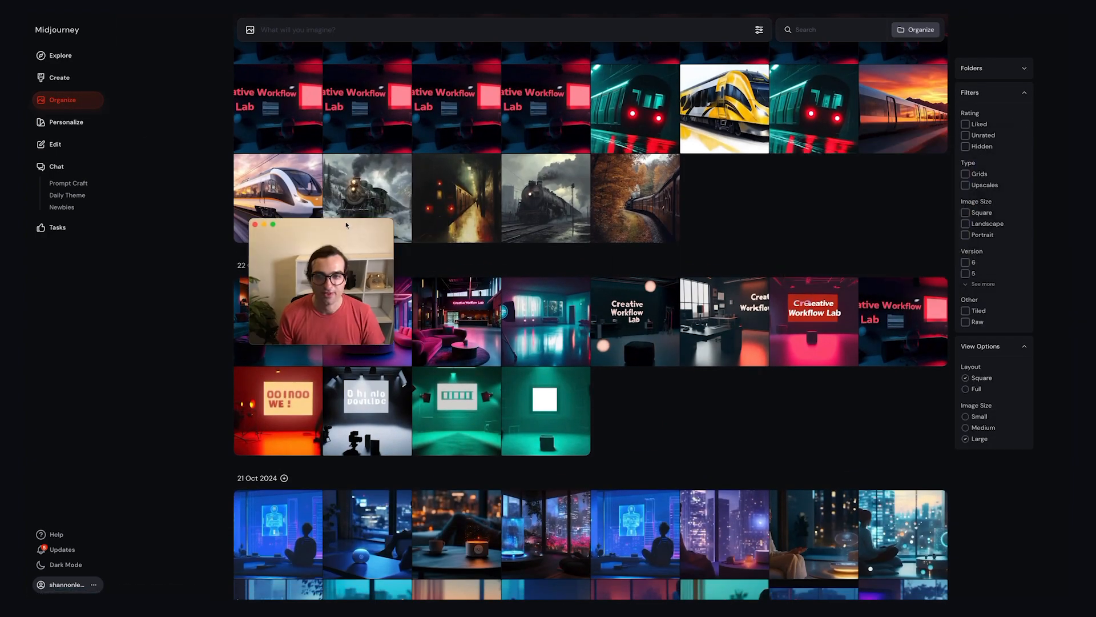
scroll(605, 307, "up", 2)
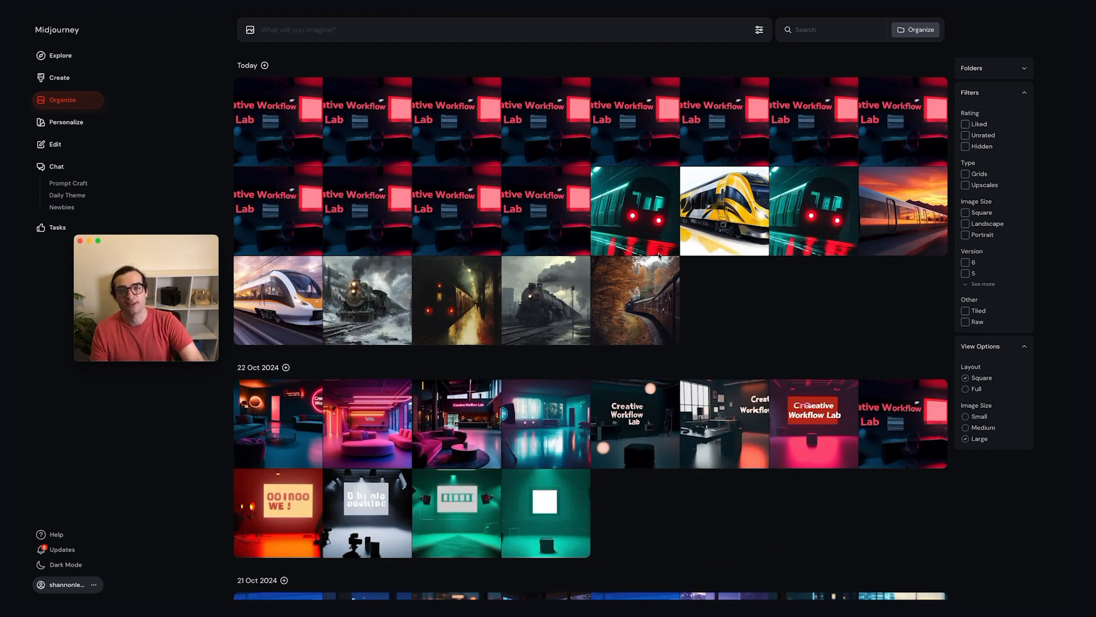
scroll(659, 256, "down", 4)
scroll(548, 355, "up", 3)
scroll(549, 355, "down", 10)
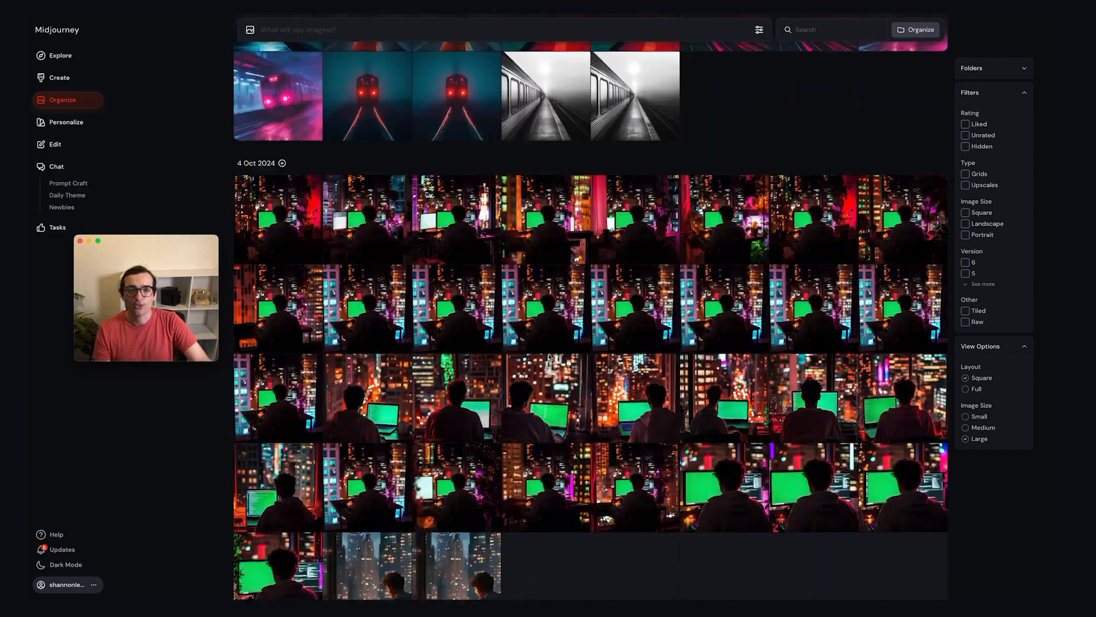
scroll(548, 356, "down", 10)
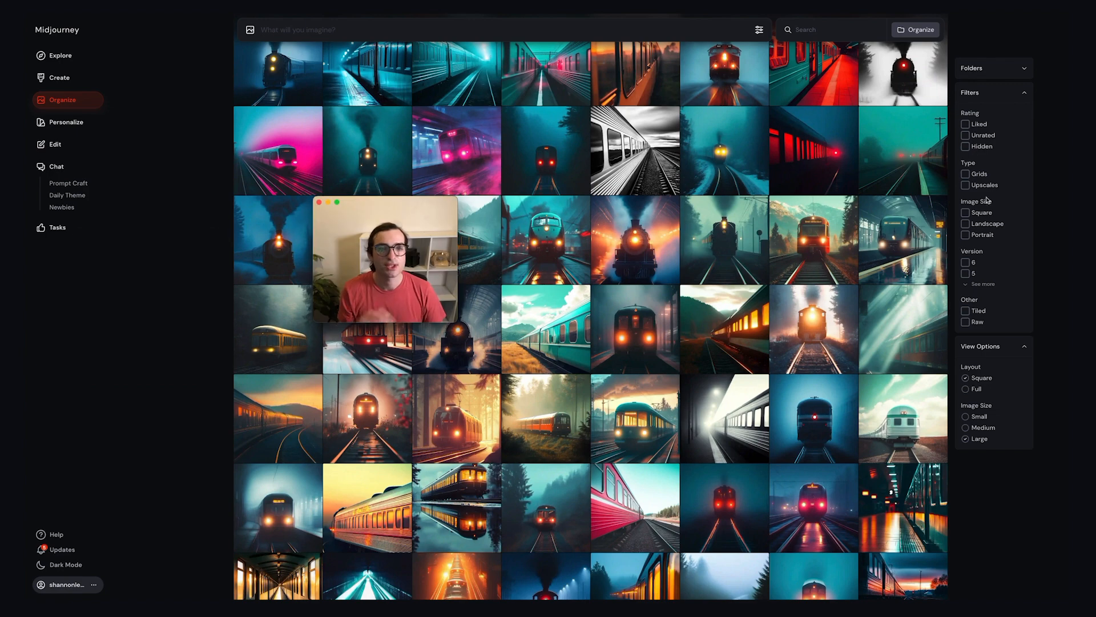
scroll(763, 248, "up", 3)
scroll(762, 247, "up", 1)
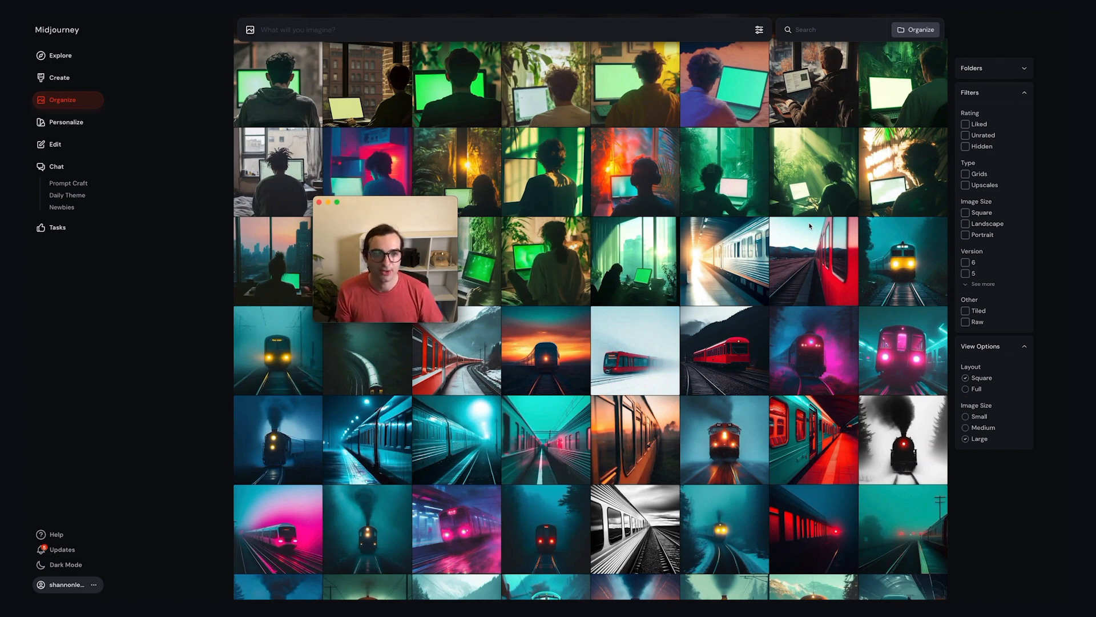
scroll(809, 226, "down", 15)
scroll(649, 230, "up", 2)
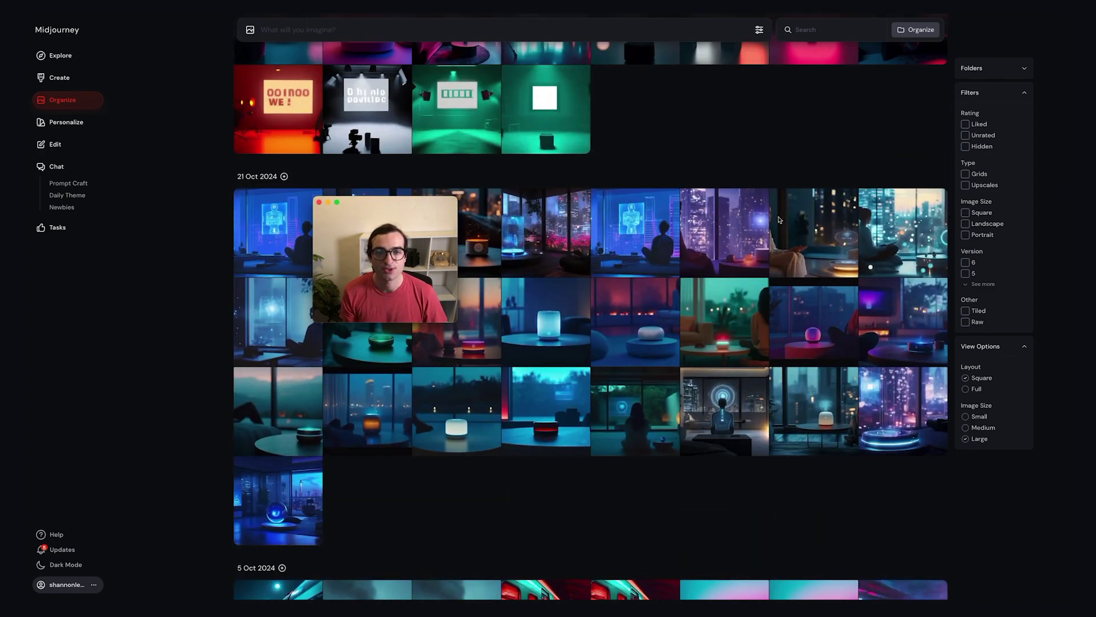
left_click(966, 185)
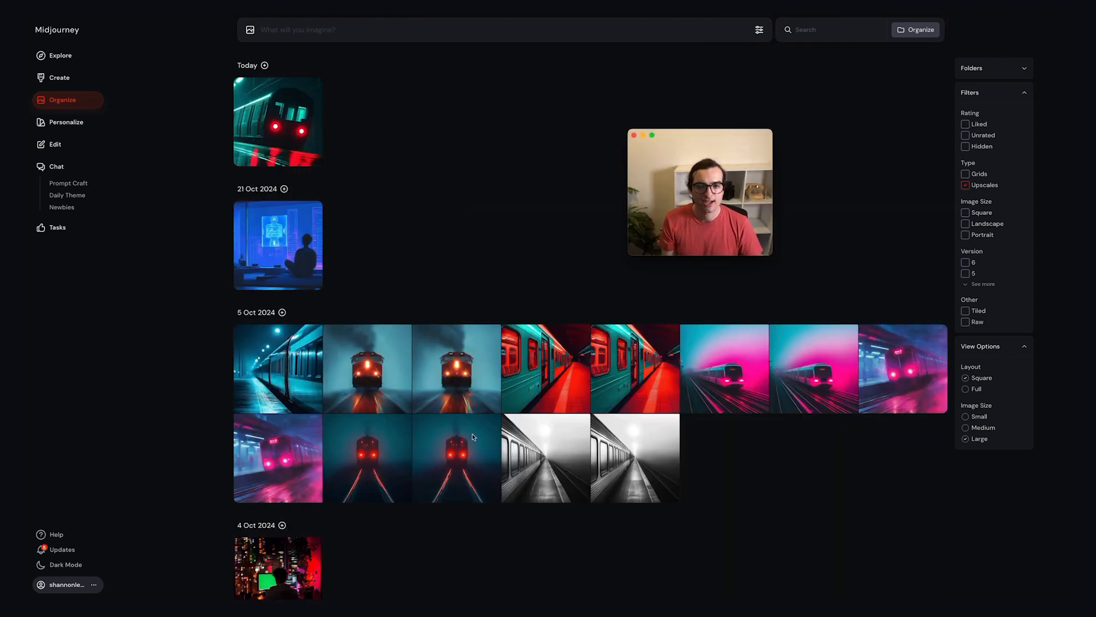
Toggle the Upscales filter off and on, then open today's upscaled subway train image.
left_click(576, 329)
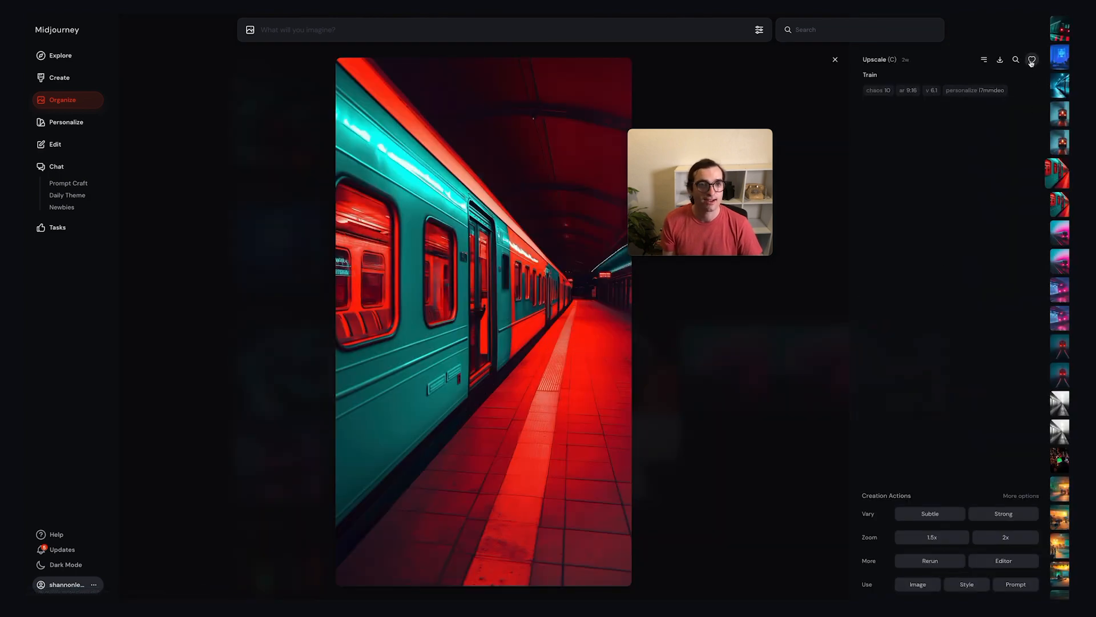
key("Escape")
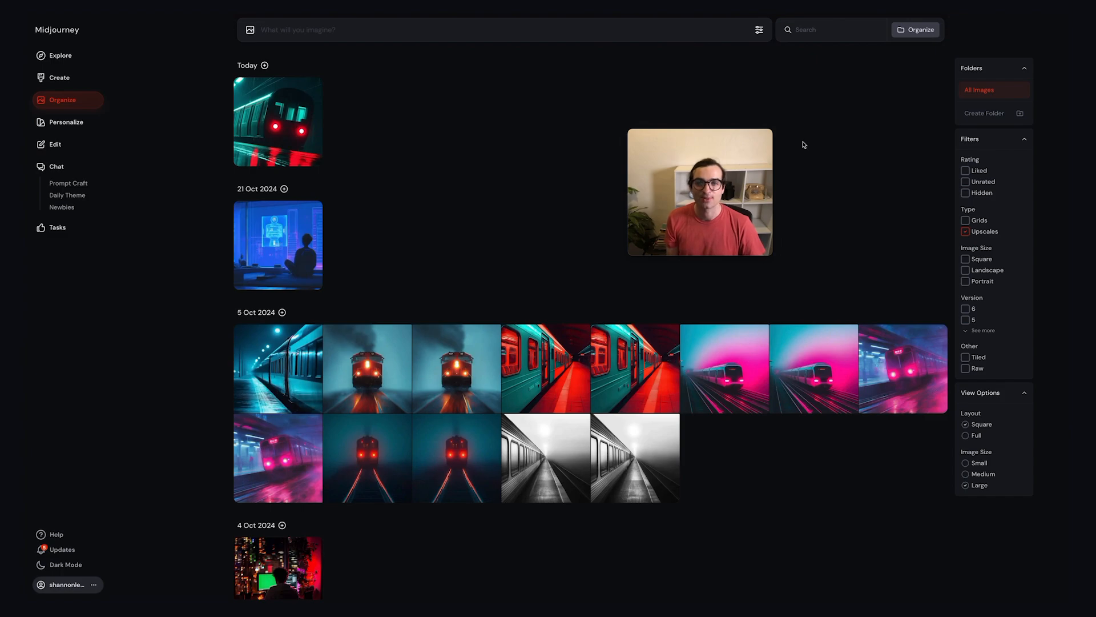
left_click(966, 232)
scroll(468, 321, "down", 3)
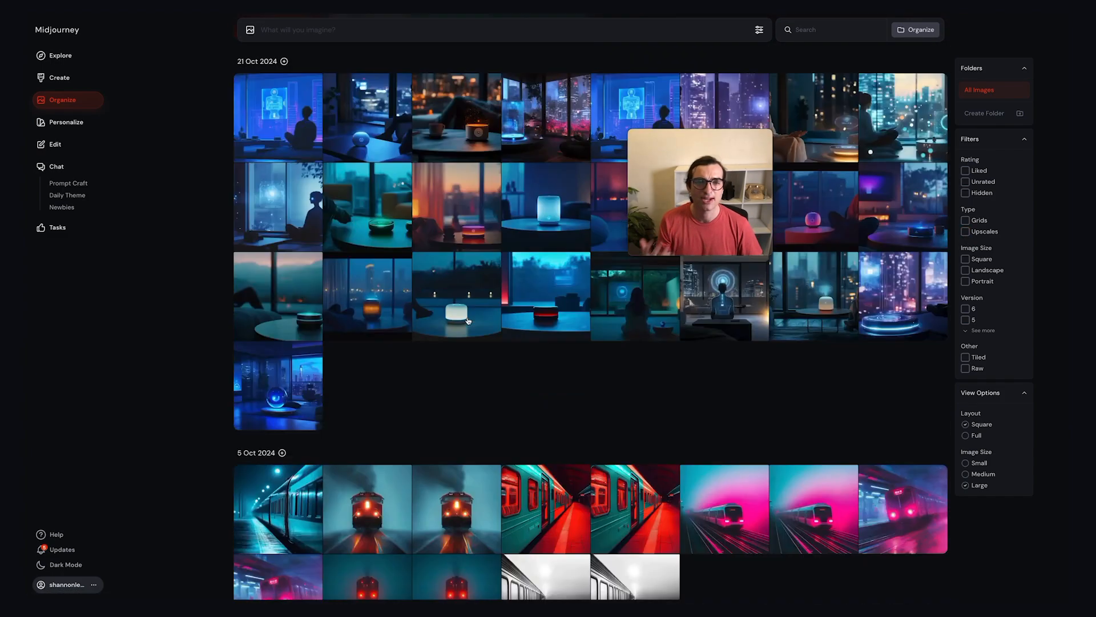
scroll(468, 321, "up", 5)
scroll(469, 320, "down", 5)
scroll(468, 320, "down", 5)
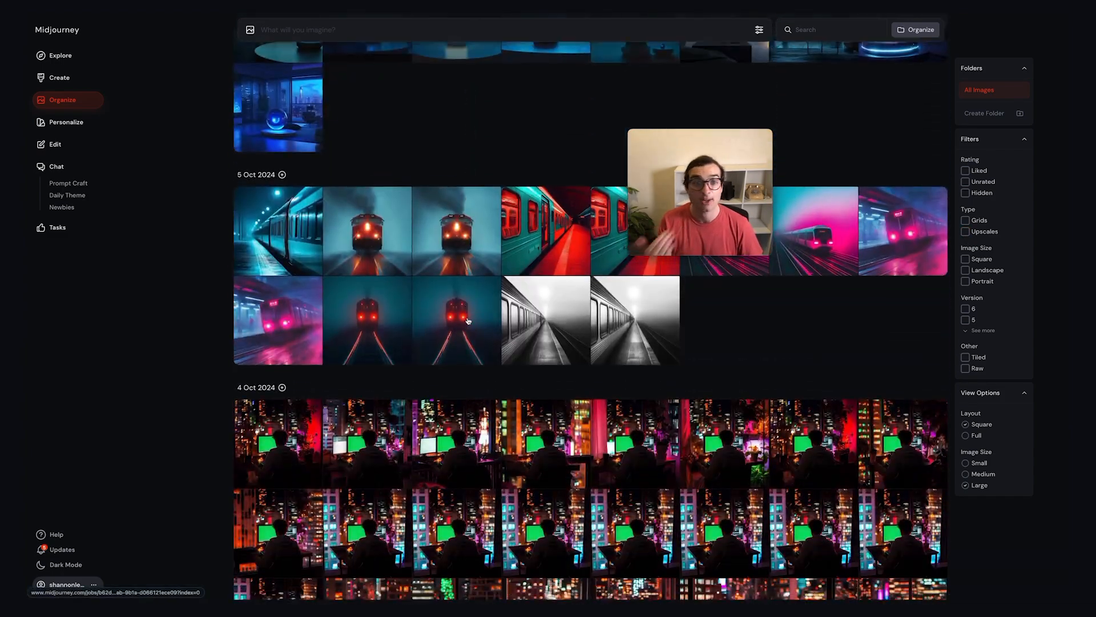
scroll(468, 321, "down", 5)
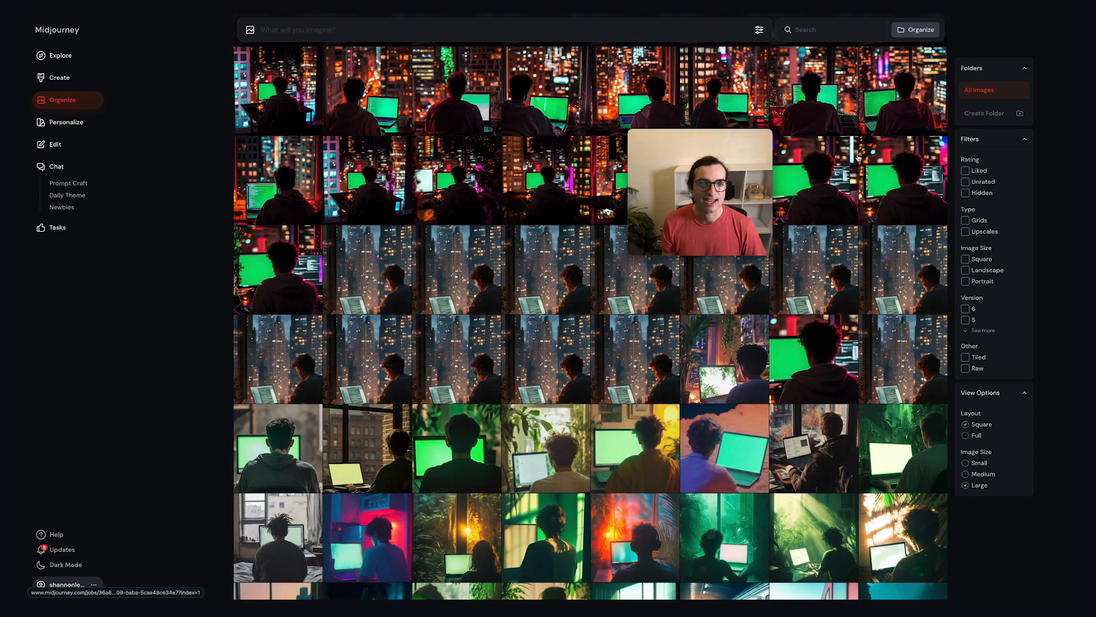
left_click(967, 231)
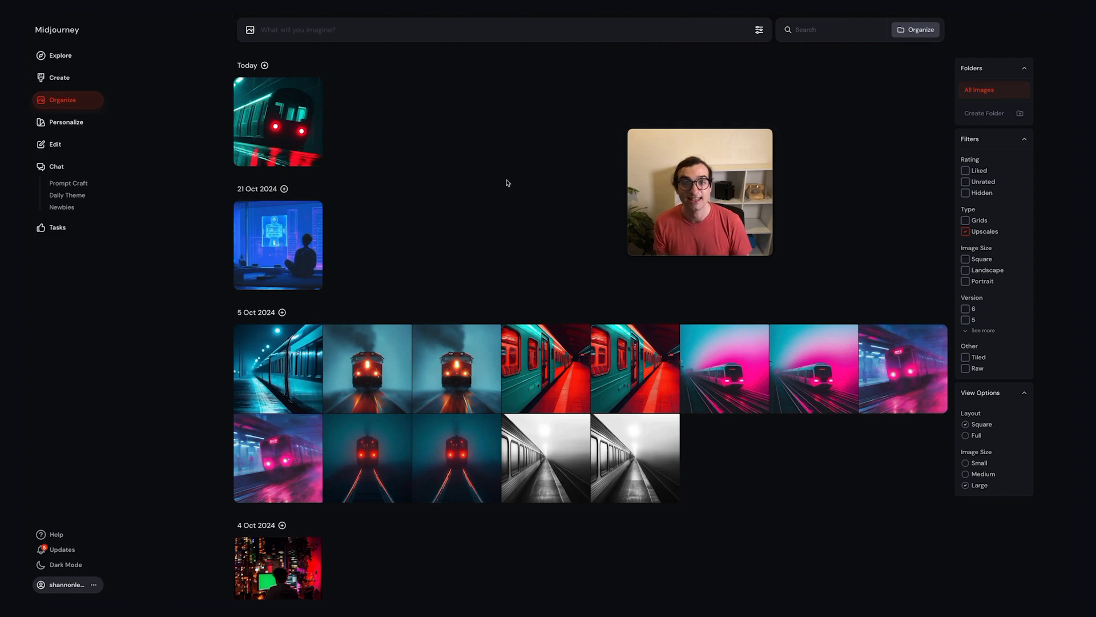
left_click(301, 142)
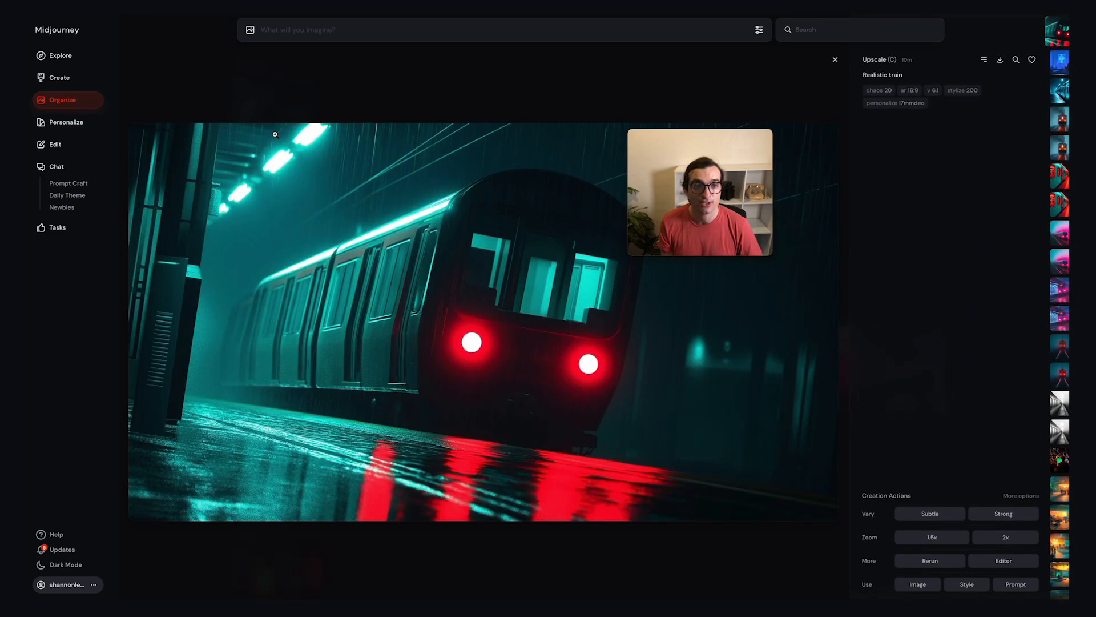